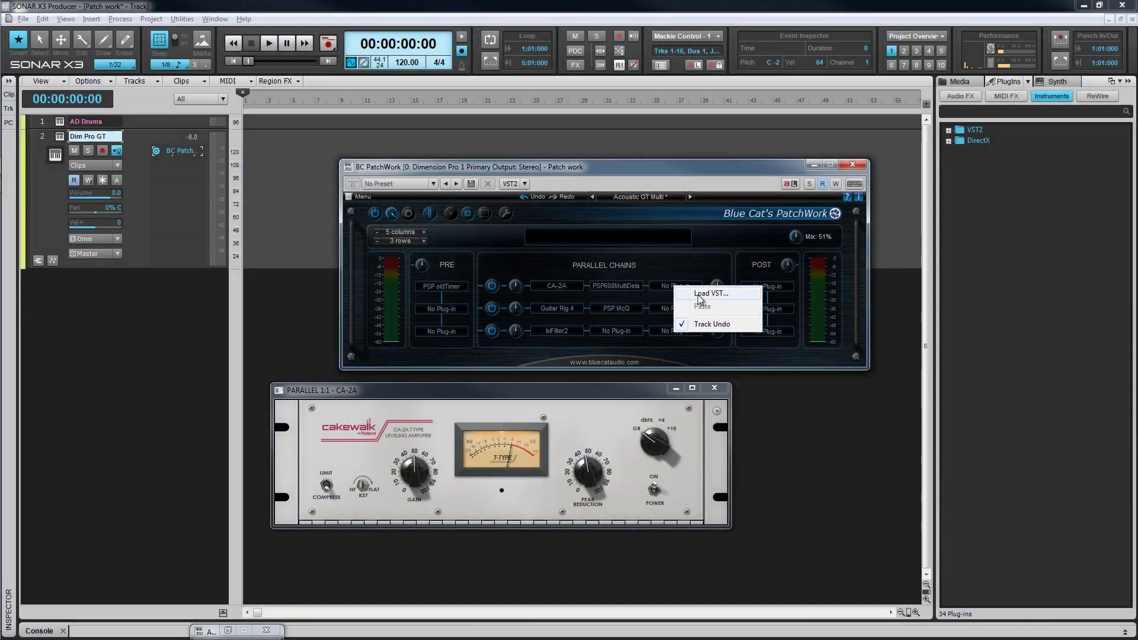
Load BiFilter2X64.dll into the first chain's empty third slot and close its editor.
{"action": "left_click", "coordinate": [707, 294]}
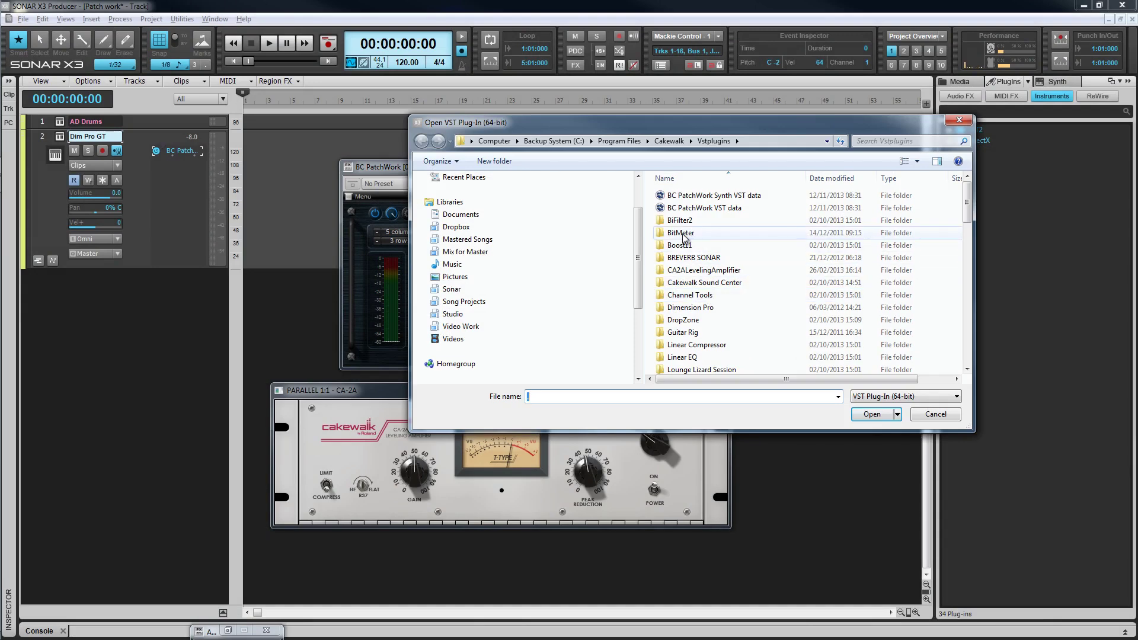
{"action": "double_click", "coordinate": [678, 222]}
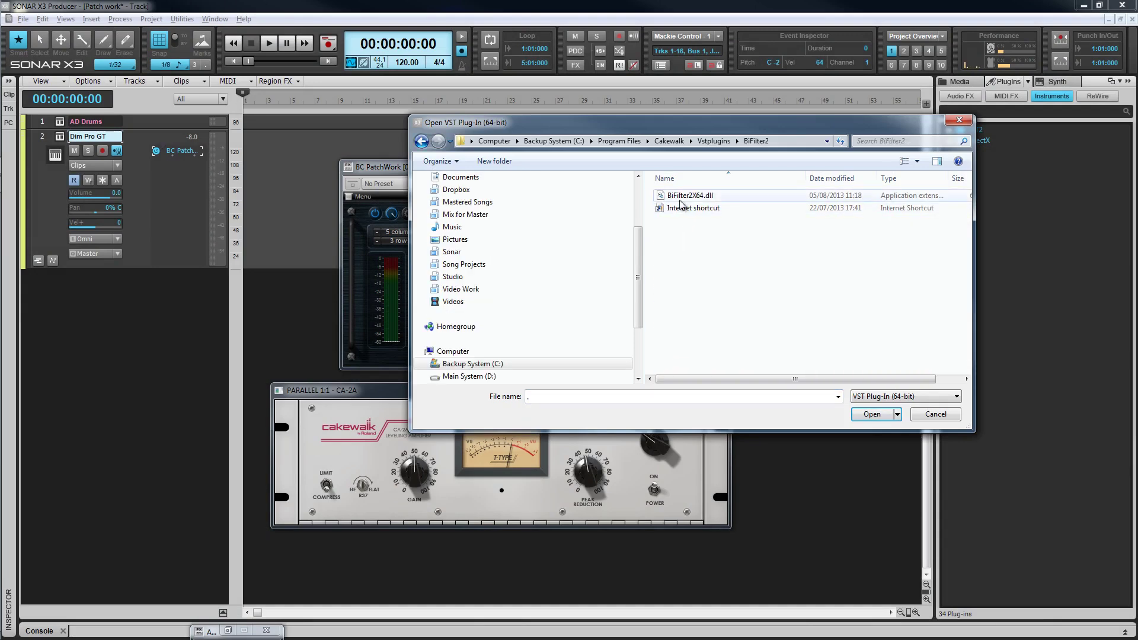
{"action": "left_click", "coordinate": [681, 195]}
{"action": "left_click", "coordinate": [869, 414]}
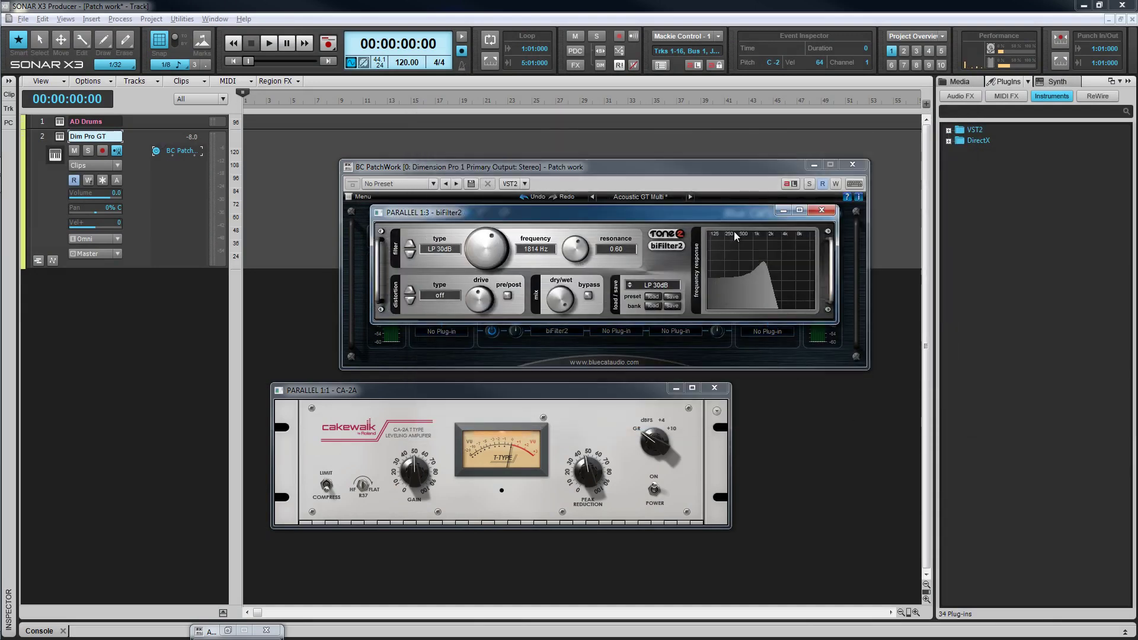
{"action": "left_click", "coordinate": [822, 211]}
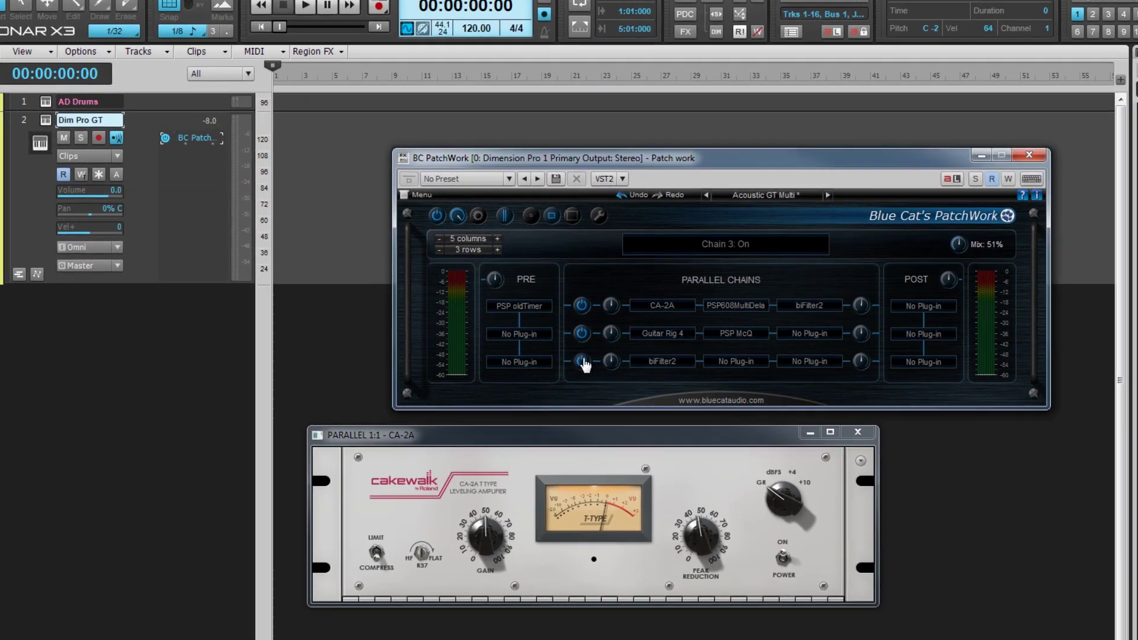
Toggle parallel chains 2 and 3 off and on again, then close the CA-2A editor.
{"action": "left_click", "coordinate": [492, 331]}
{"action": "left_click", "coordinate": [492, 308]}
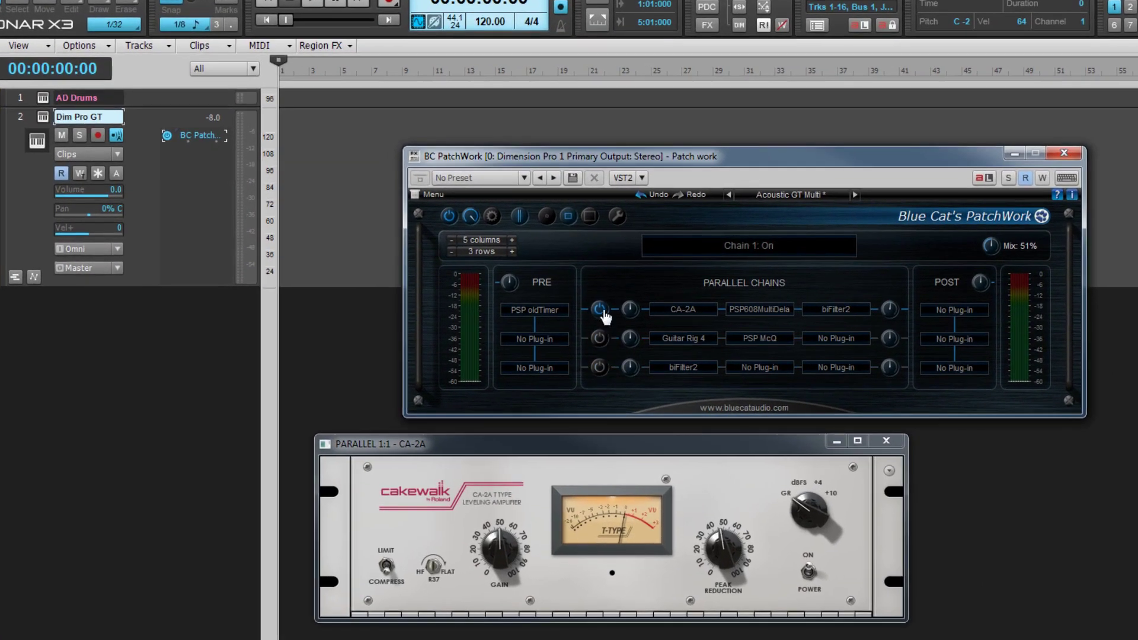
{"action": "left_click", "coordinate": [599, 339]}
{"action": "left_click", "coordinate": [599, 367]}
{"action": "left_click", "coordinate": [890, 440]}
{"action": "left_click", "coordinate": [181, 180]}
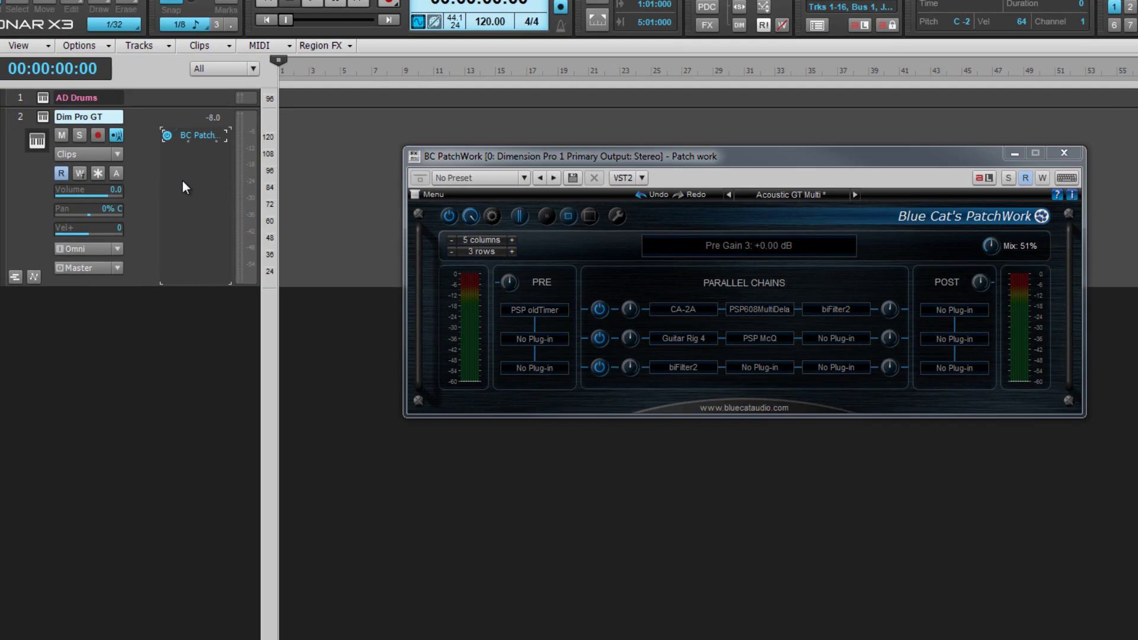
Insert VST2 BC PatchWork into the Dim Pro GT FX bin and add a BC PatchWork Synth track.
{"action": "right_click", "coordinate": [184, 181]}
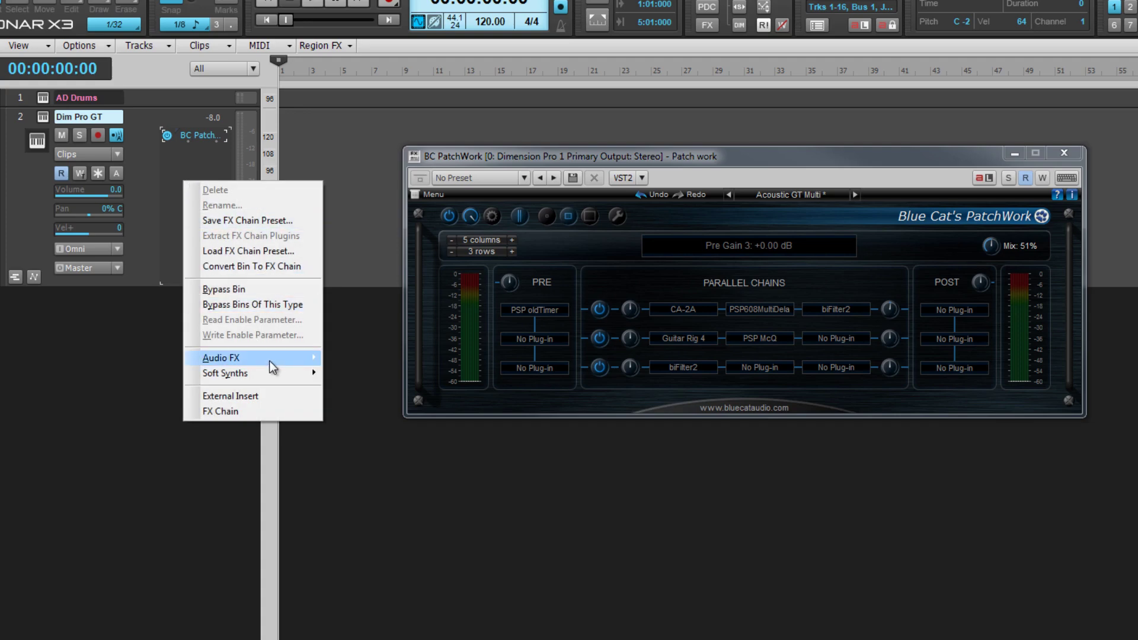
{"action": "mouse_move", "coordinate": [270, 361]}
{"action": "mouse_move", "coordinate": [371, 396]}
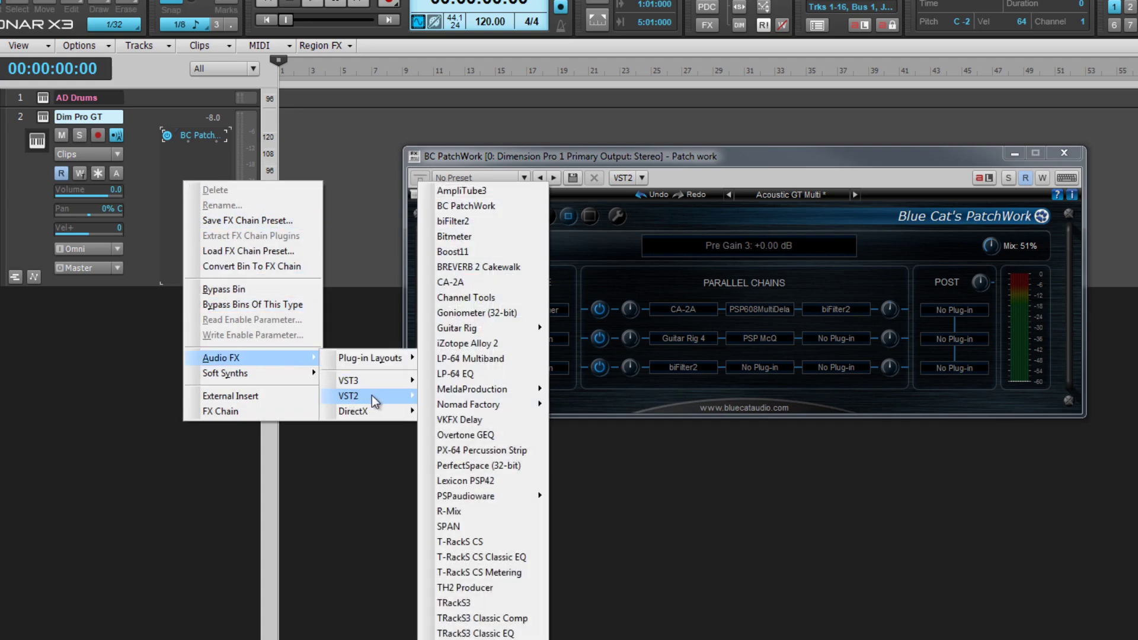
{"action": "left_click", "coordinate": [493, 207]}
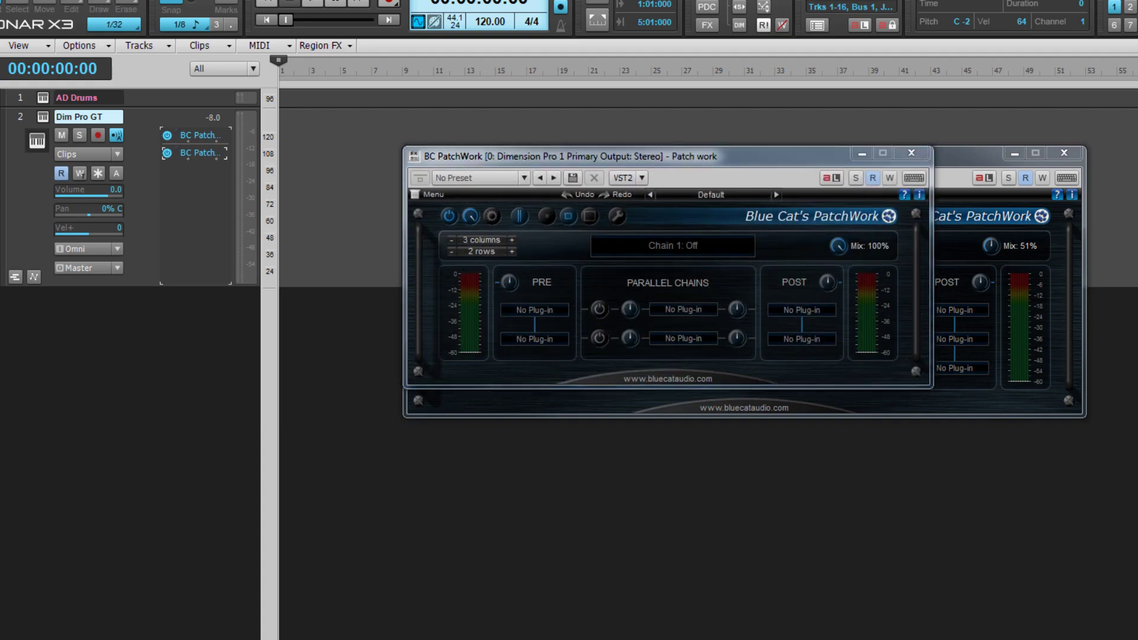
{"action": "left_click_drag", "start_coordinate": [1127, 150], "coordinate": [330, 462]}
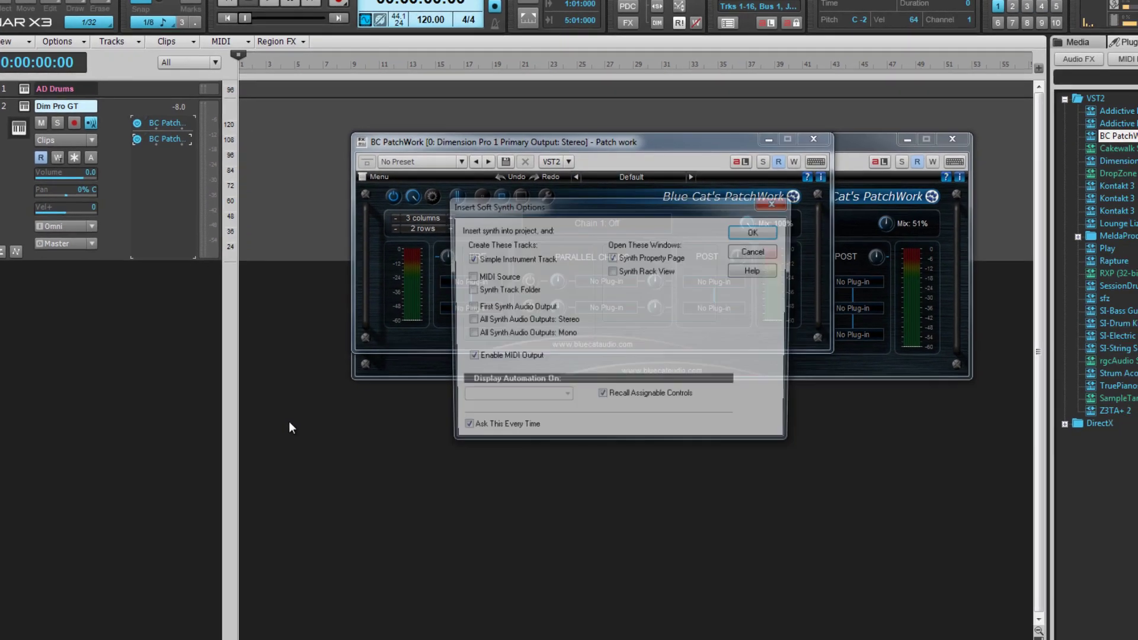
{"action": "left_click", "coordinate": [692, 216]}
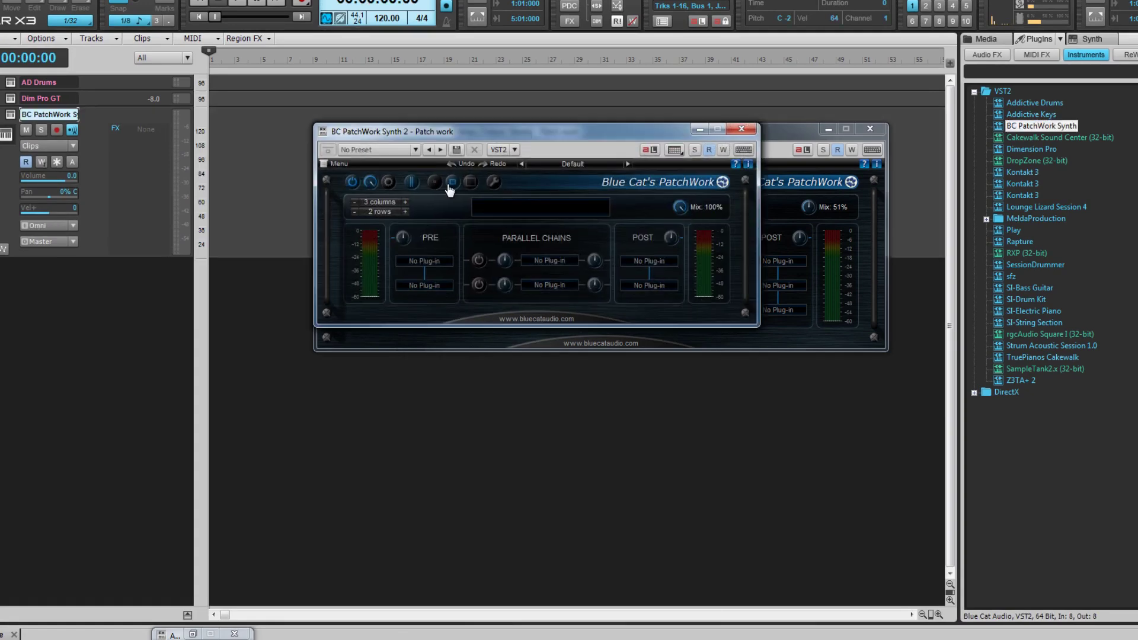
Expand the PatchWork Synth grid to 8 columns by 8 rows.
{"action": "left_click", "coordinate": [438, 185]}
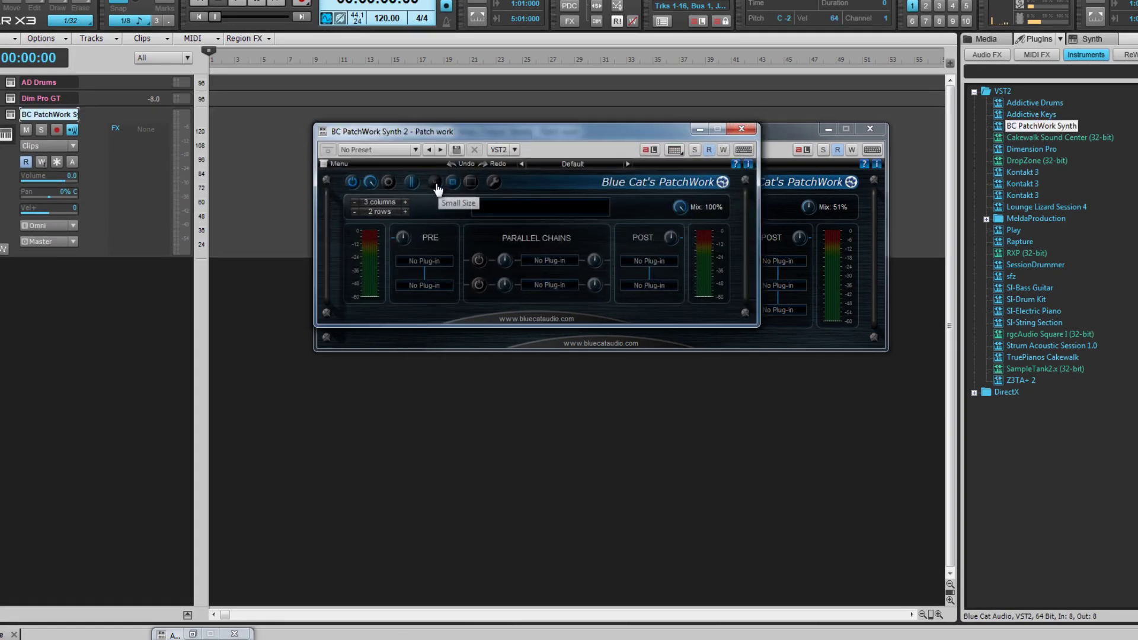
{"action": "left_click", "coordinate": [468, 181]}
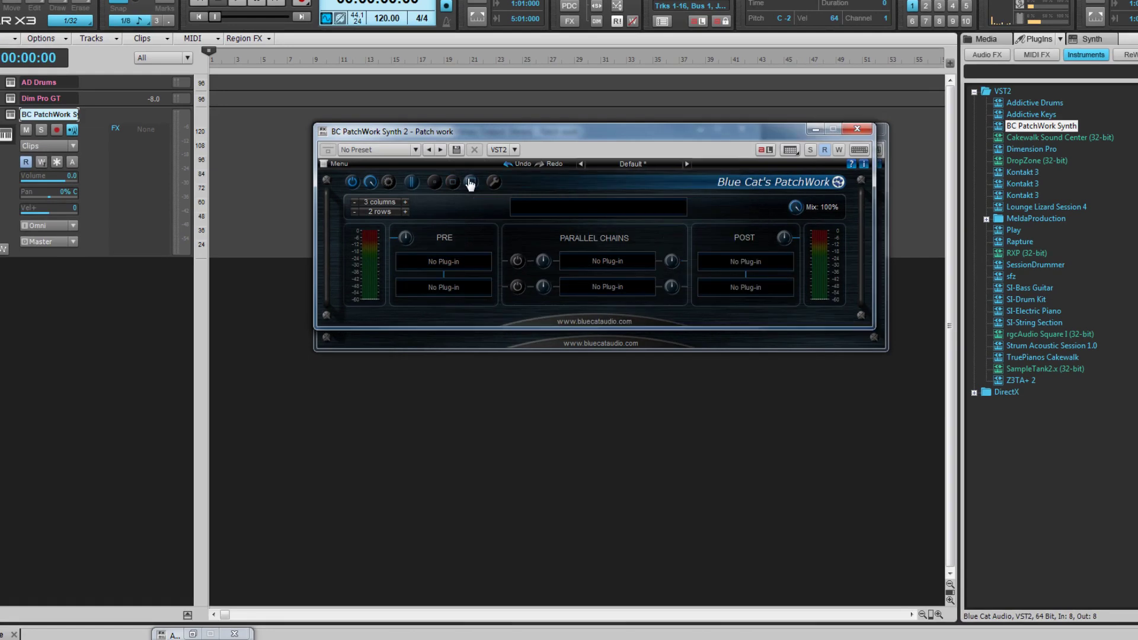
{"action": "left_click", "coordinate": [405, 203]}
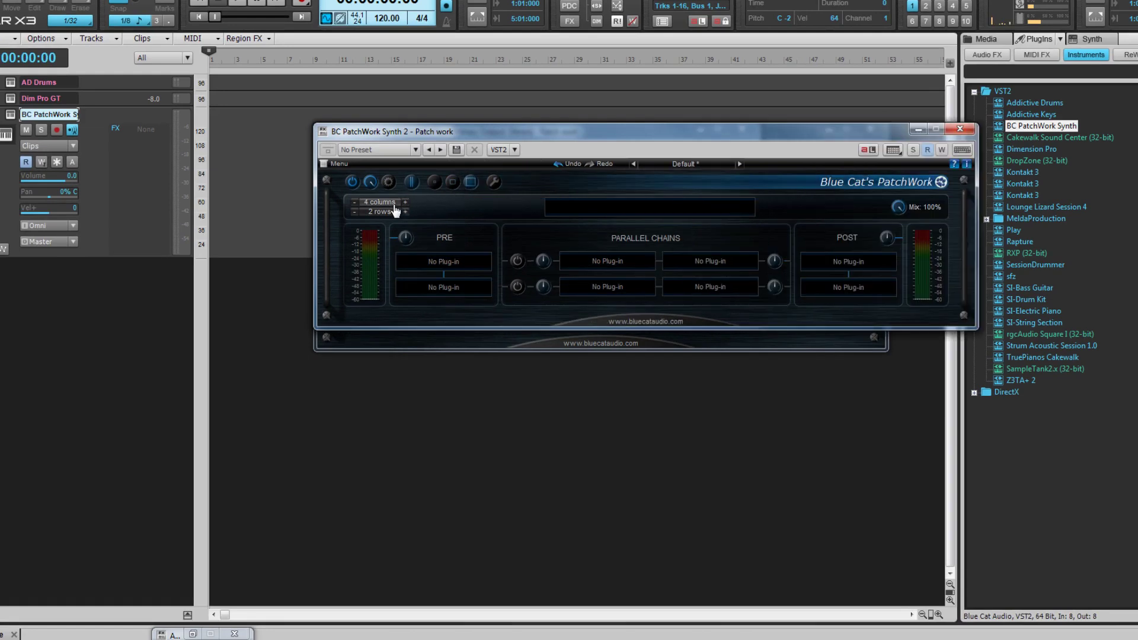
{"action": "left_click", "coordinate": [382, 202]}
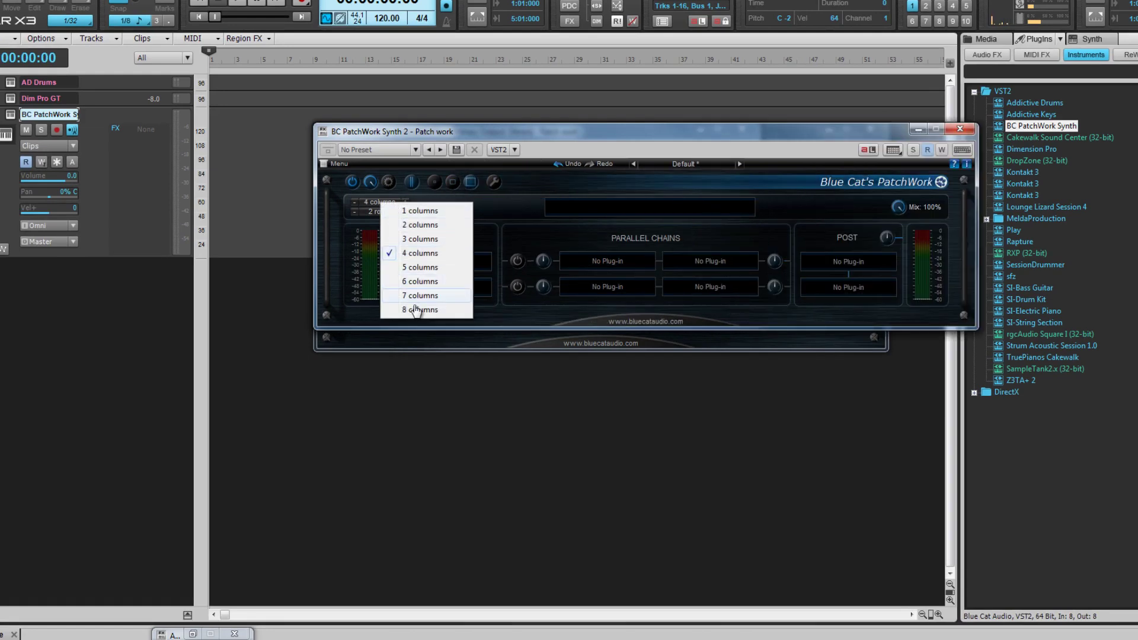
{"action": "left_click", "coordinate": [421, 308]}
{"action": "left_click", "coordinate": [379, 211]}
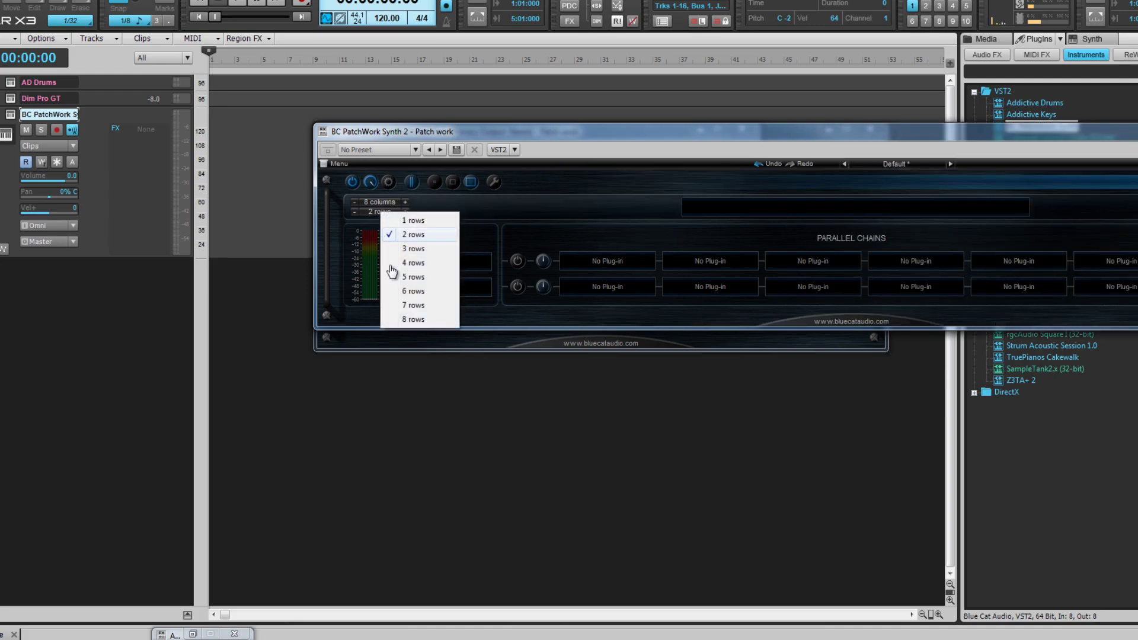
{"action": "left_click", "coordinate": [409, 322]}
Return the window to small size and choose Load VST for the first PRE slot.
{"action": "left_click", "coordinate": [438, 186]}
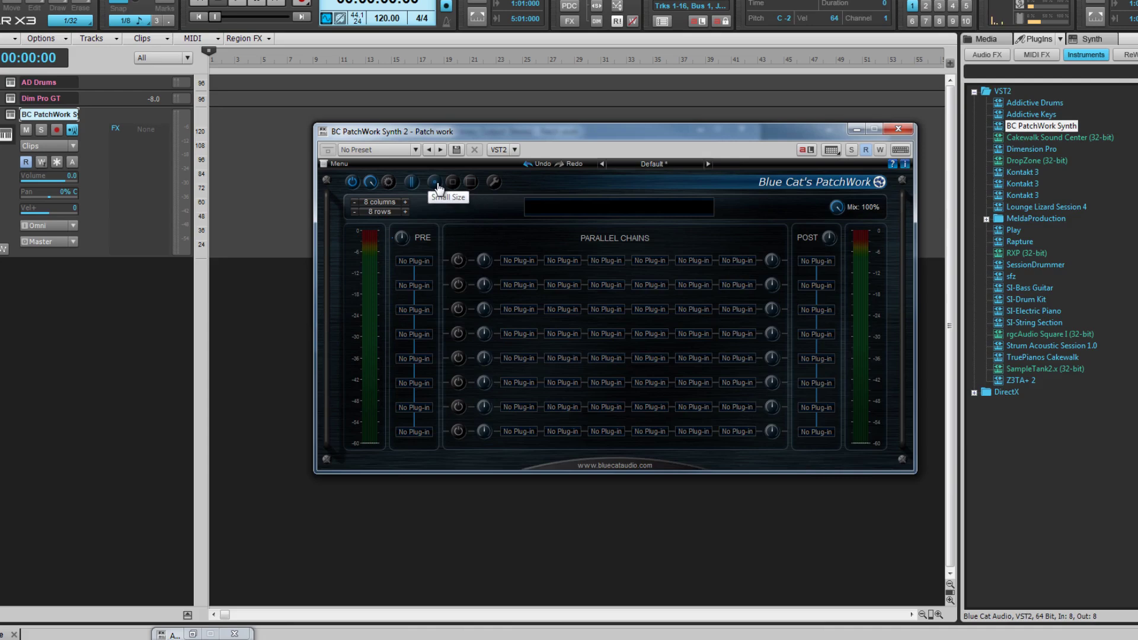
{"action": "left_click", "coordinate": [421, 265]}
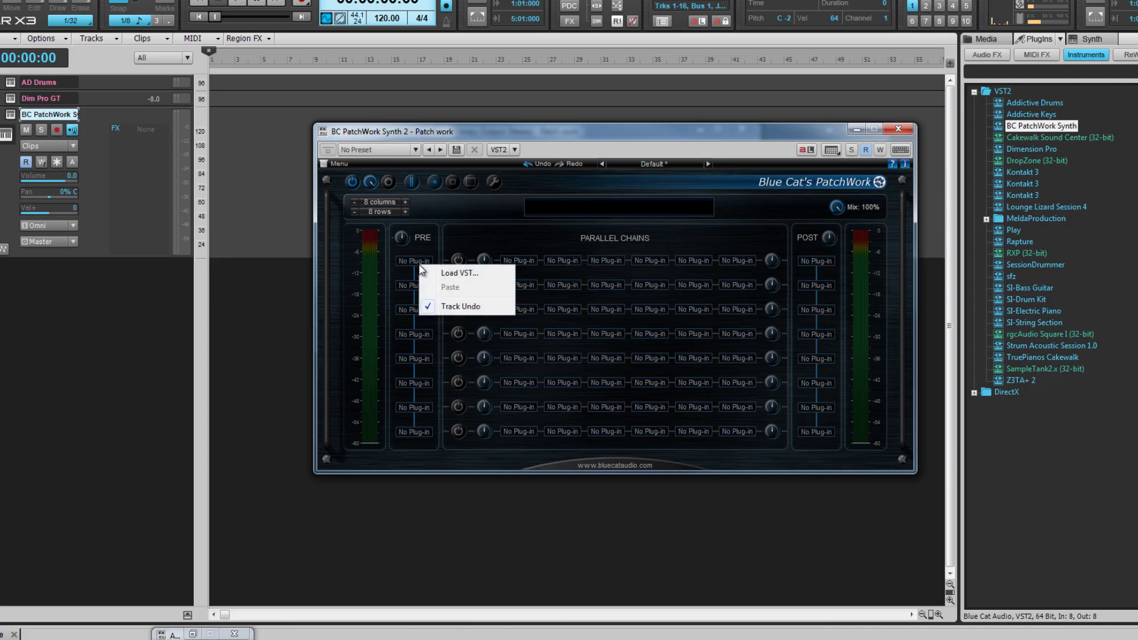
{"action": "left_click", "coordinate": [455, 273]}
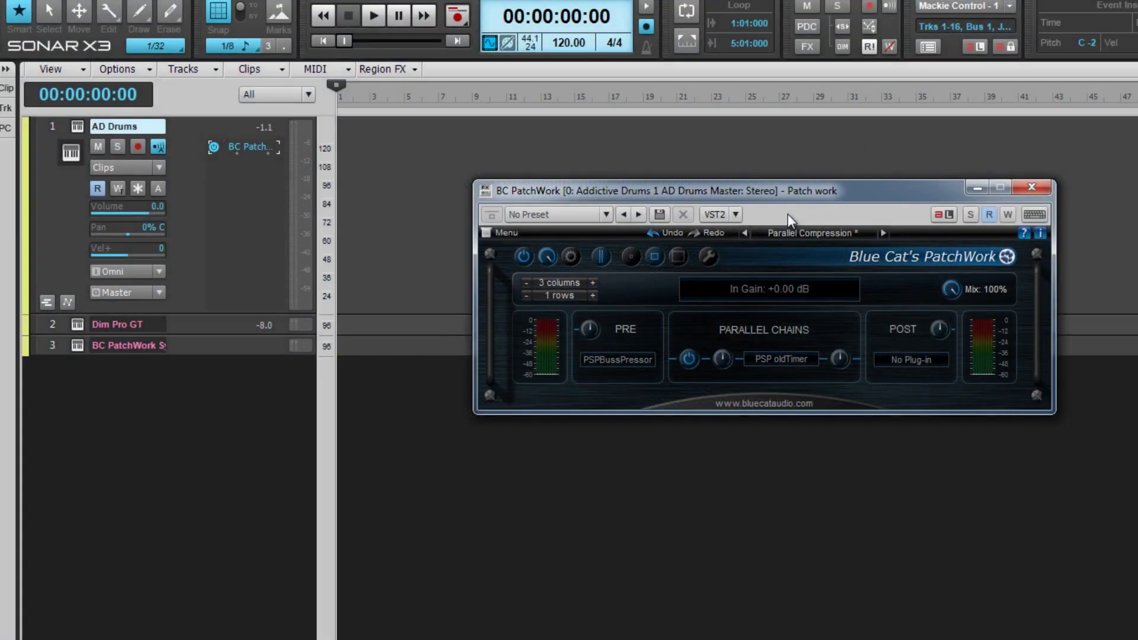
Look through PatchWork's main menu and the Parallel Compression preset options, then close them.
{"action": "left_click", "coordinate": [487, 231]}
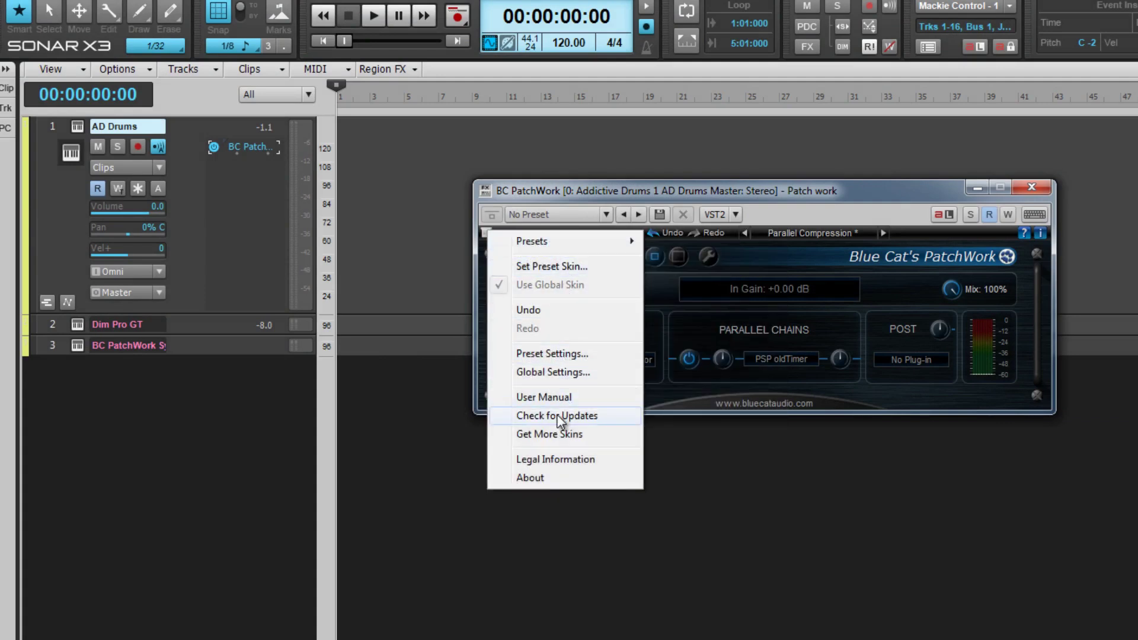
{"action": "left_click", "coordinate": [788, 208]}
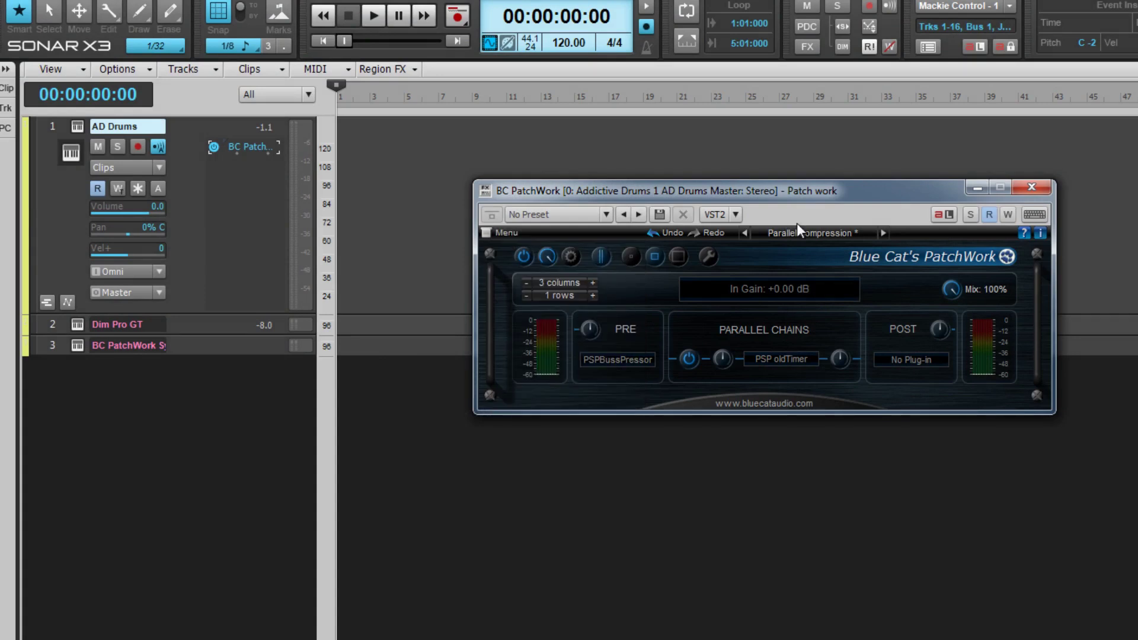
{"action": "left_click", "coordinate": [806, 240]}
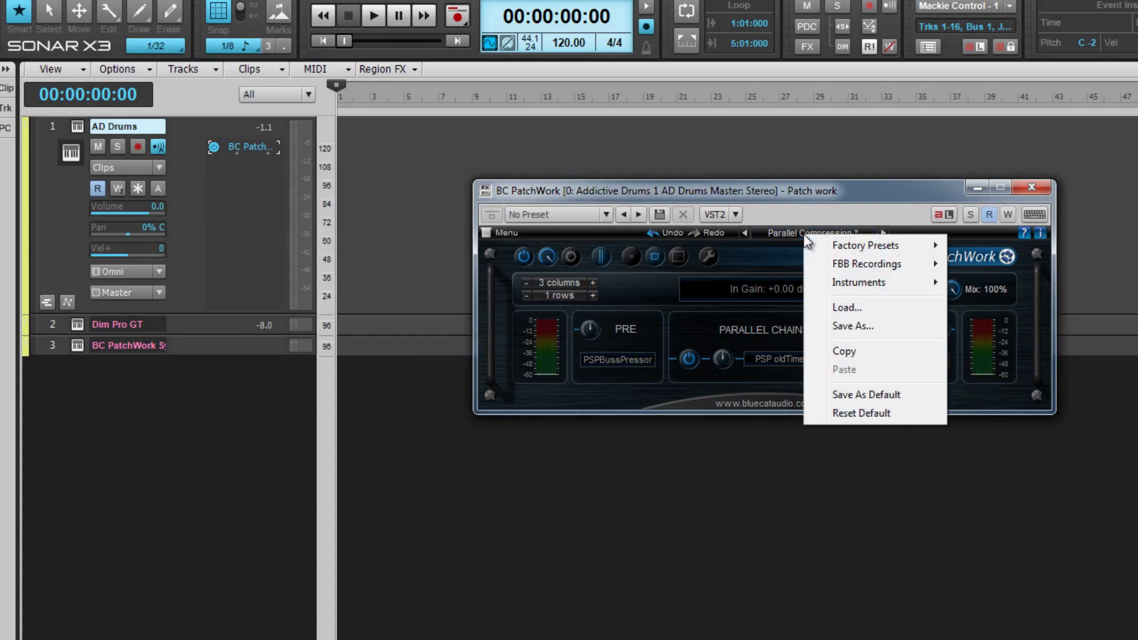
{"action": "left_click", "coordinate": [814, 191]}
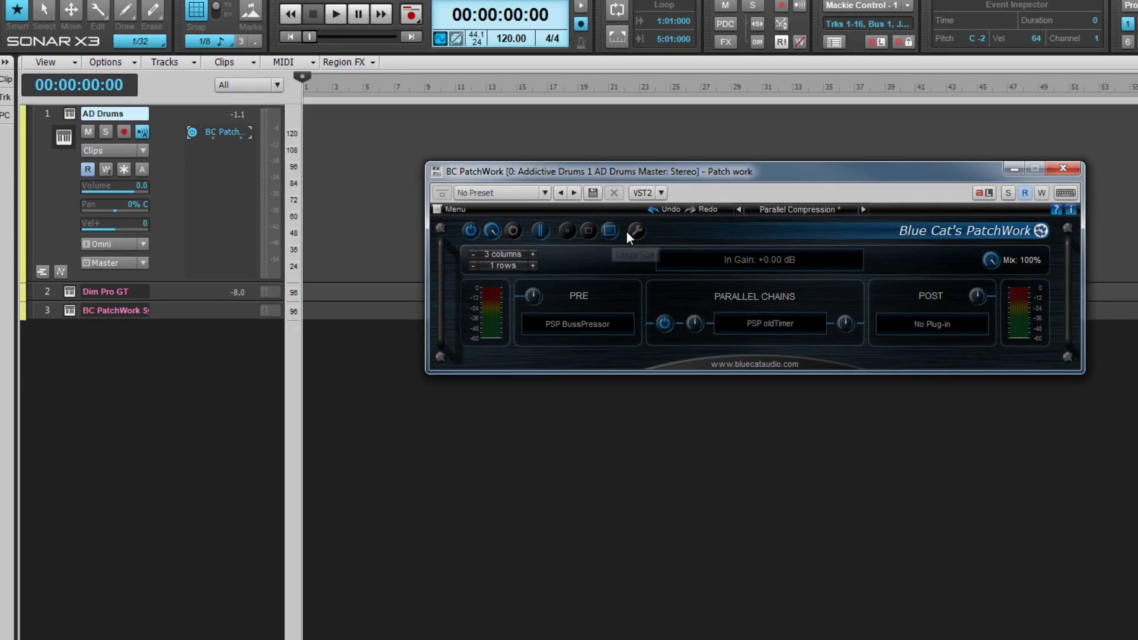
Check preferences, then set the drum bus grid to 6 columns by 8 rows at compact size.
{"action": "left_click", "coordinate": [637, 231]}
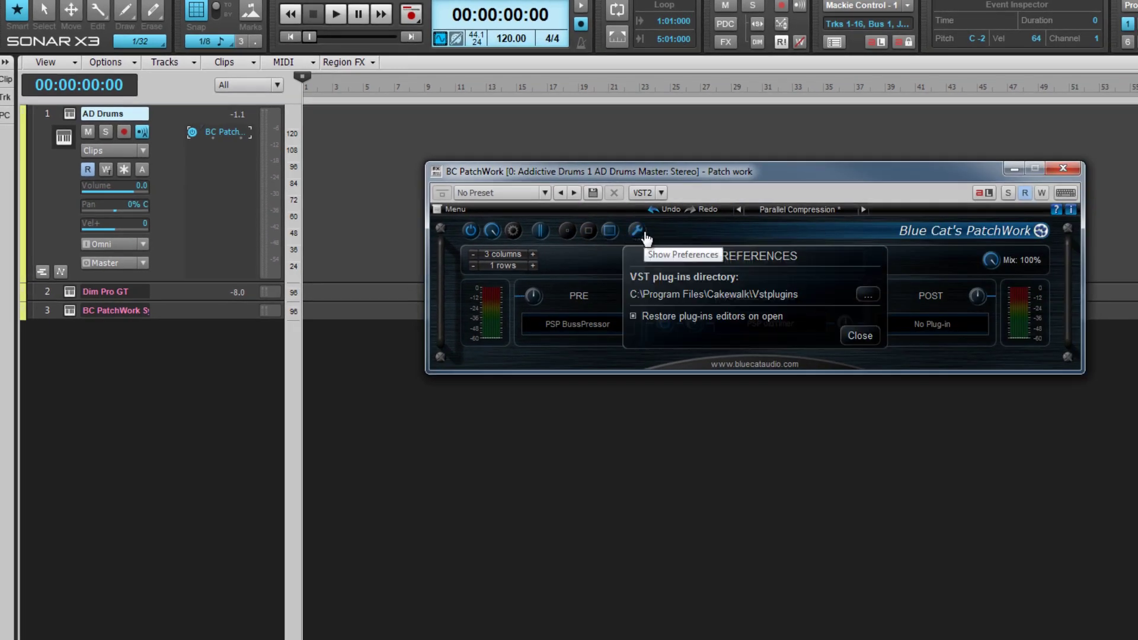
{"action": "left_click", "coordinate": [861, 339]}
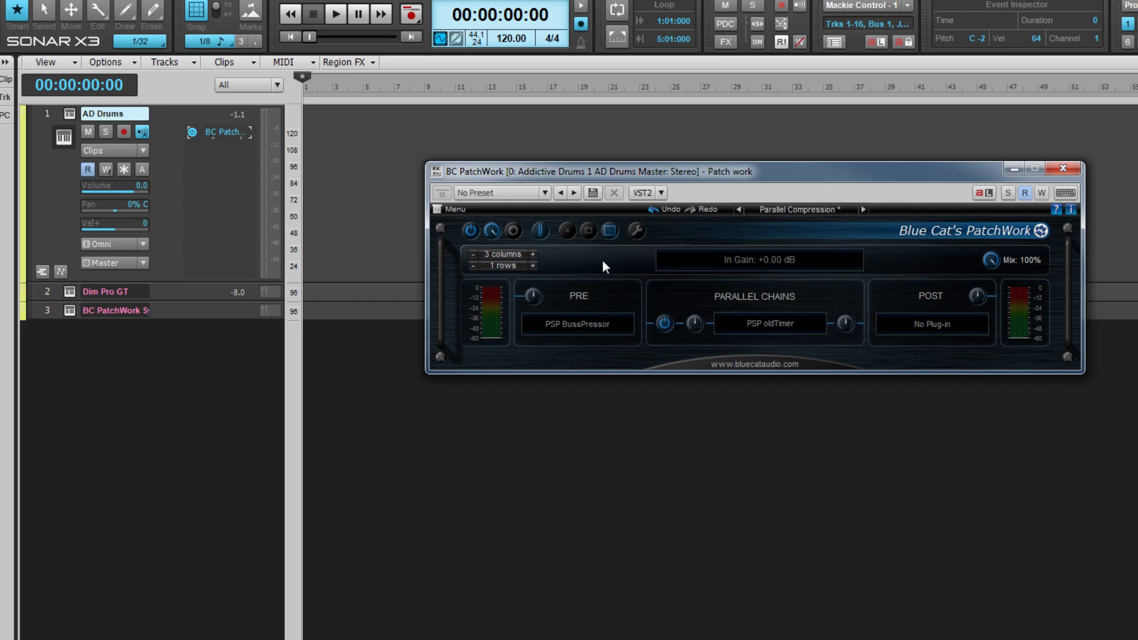
{"action": "left_click", "coordinate": [521, 259]}
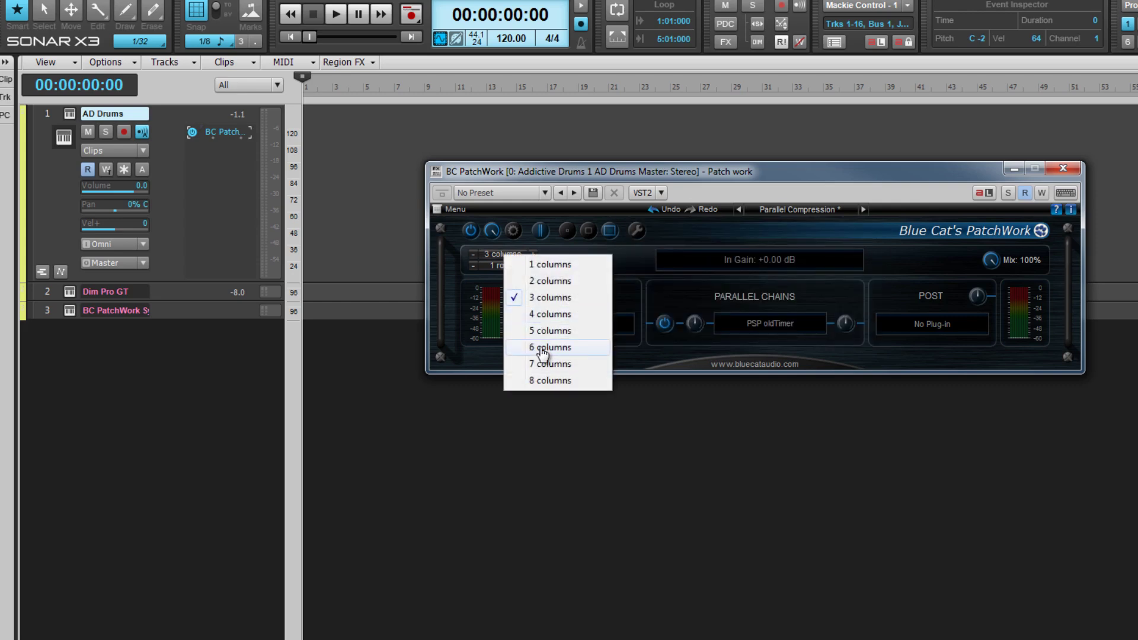
{"action": "left_click", "coordinate": [542, 348]}
{"action": "left_click", "coordinate": [503, 265]}
{"action": "left_click", "coordinate": [469, 358]}
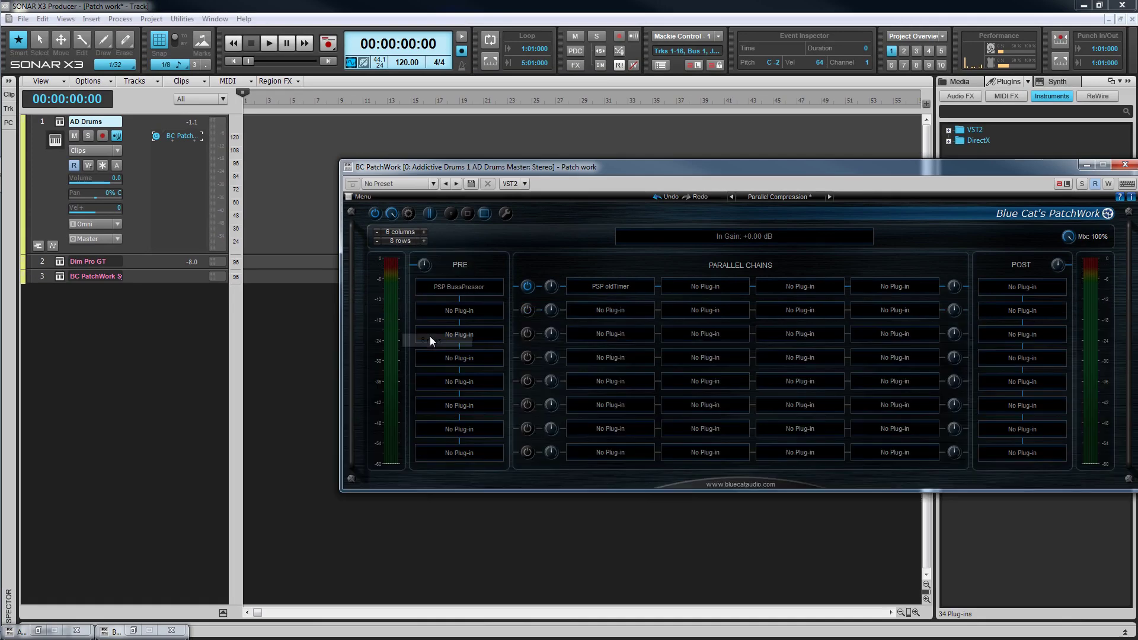
{"action": "left_click", "coordinate": [450, 214]}
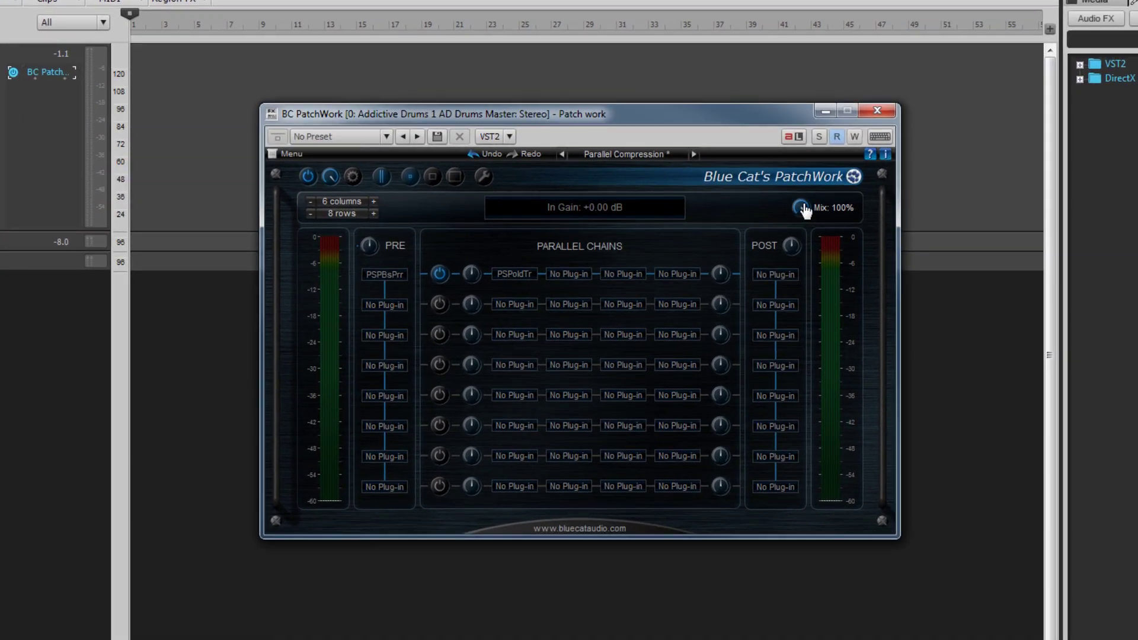
Sweep the mix knob, reset it to 100%, then enter an exact mix value of 60.
{"action": "left_click_drag", "start_coordinate": [745, 237], "coordinate": [774, 168]}
{"action": "mouse_move", "coordinate": [802, 208]}
{"action": "left_mouse_down"}
{"action": "mouse_move", "coordinate": [801, 234]}
{"action": "mouse_move", "coordinate": [802, 214]}
{"action": "left_mouse_up"}
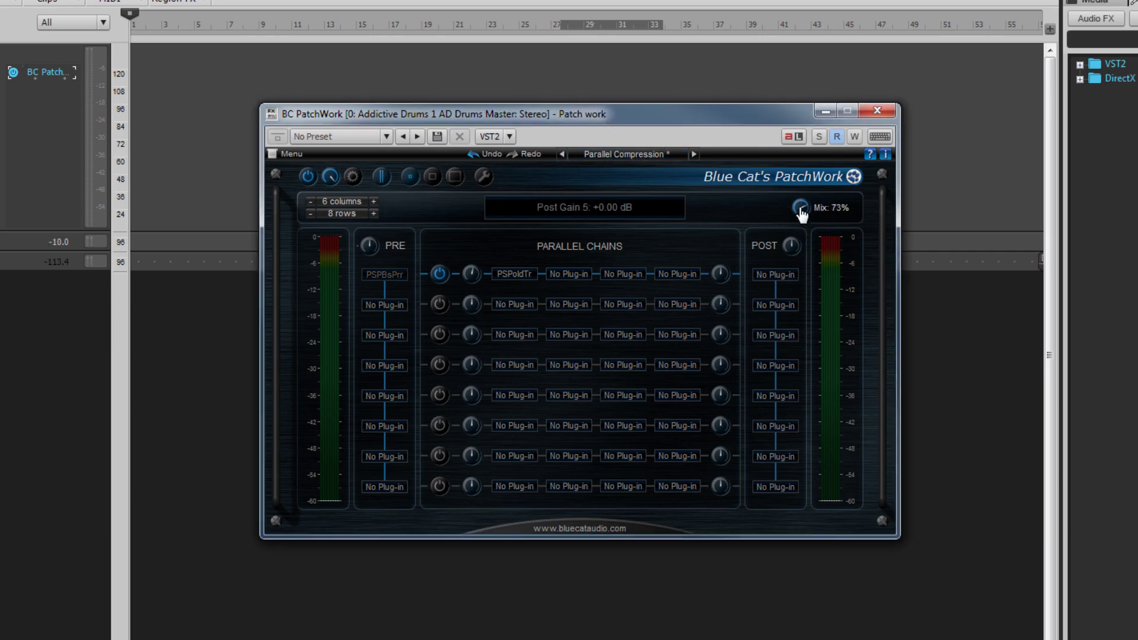
{"action": "double_click", "coordinate": [801, 213]}
{"action": "double_click", "coordinate": [800, 213]}
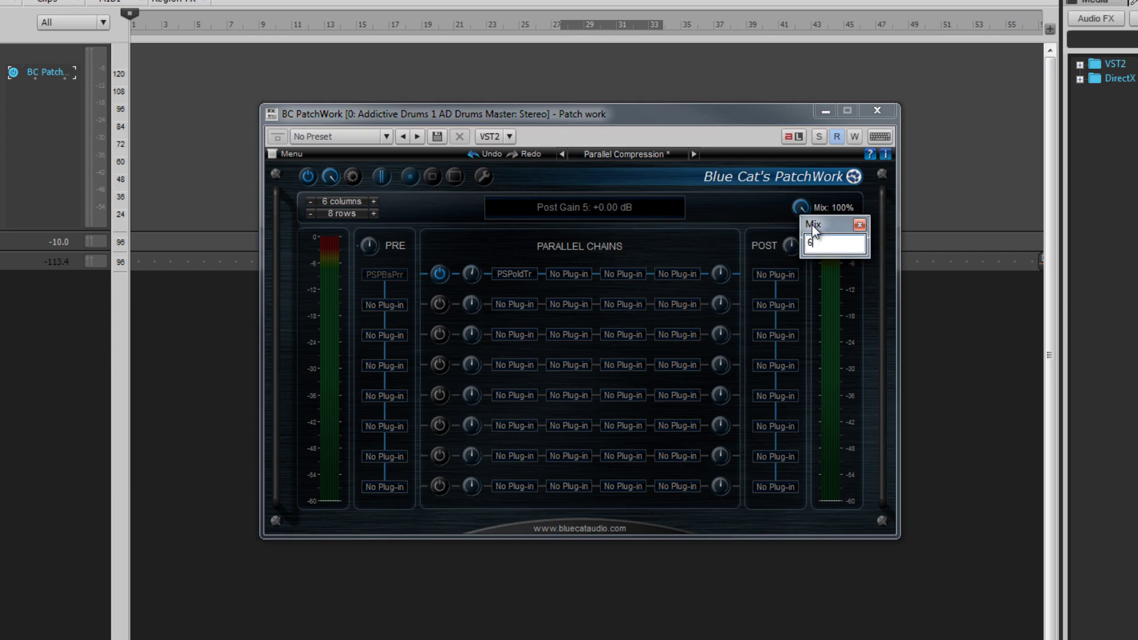
{"action": "type", "text": "60"}
{"action": "key", "text": "Return"}
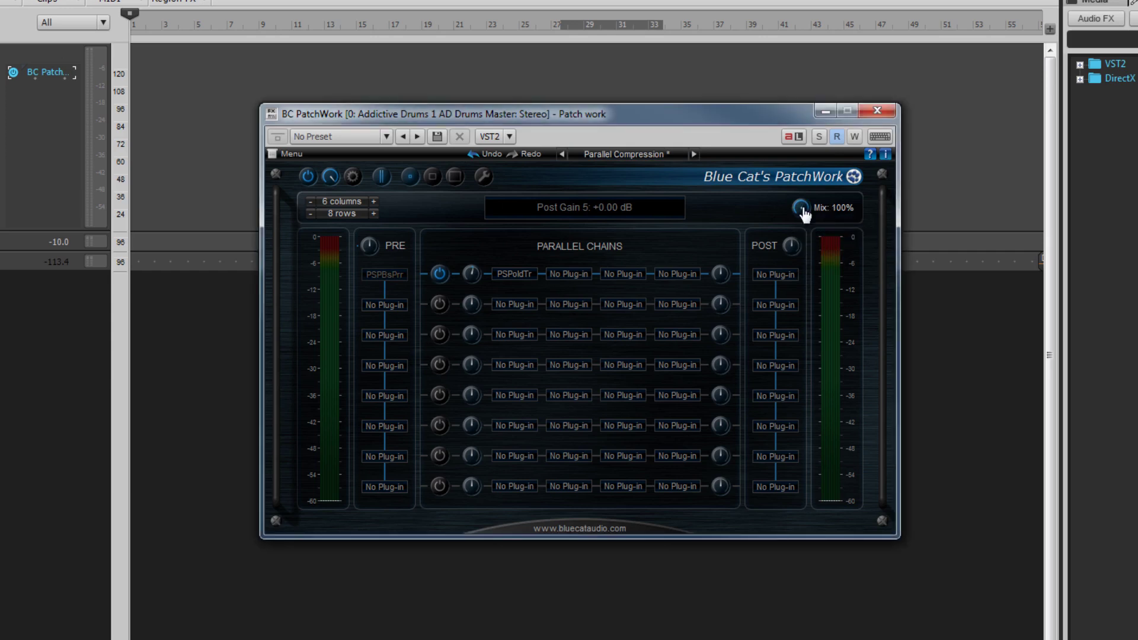
Play the drums, lower the input gain to -36 dB, and reduce the layout to 2 columns.
{"action": "key", "text": "space"}
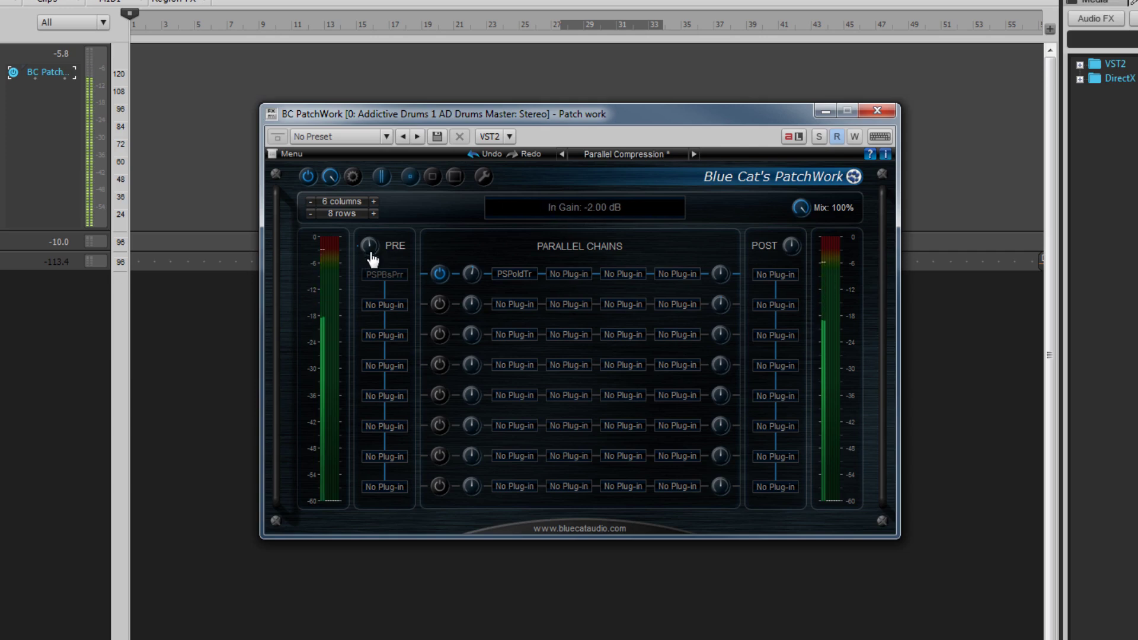
{"action": "mouse_move", "coordinate": [374, 254]}
{"action": "left_mouse_down"}
{"action": "mouse_move", "coordinate": [373, 301]}
{"action": "mouse_move", "coordinate": [369, 244]}
{"action": "left_mouse_up"}
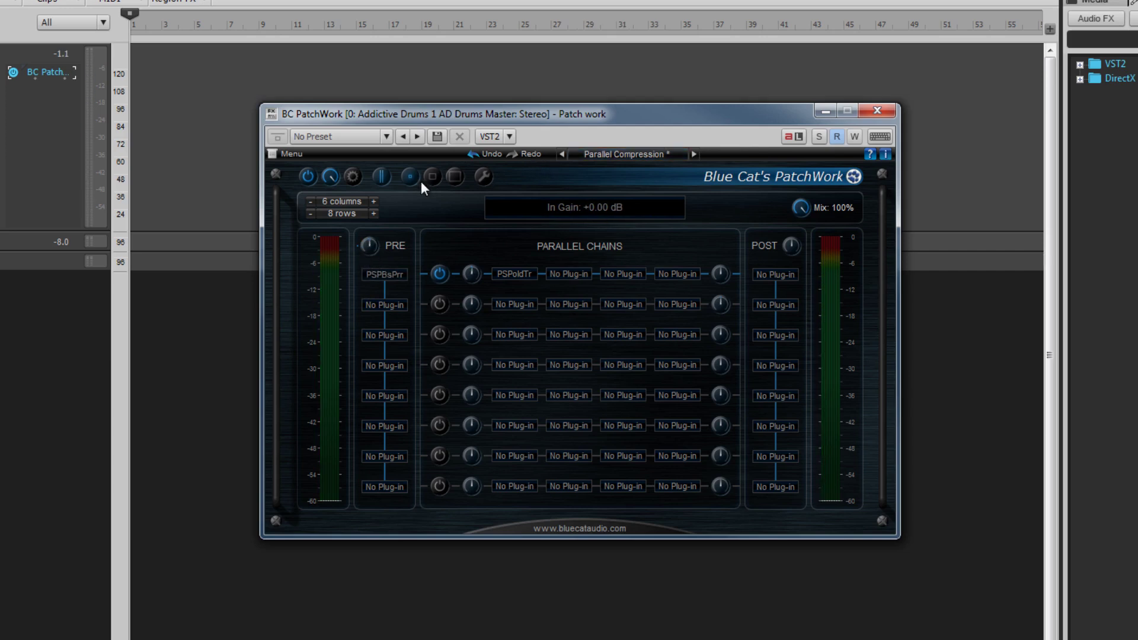
{"action": "left_click_drag", "start_coordinate": [337, 206], "coordinate": [376, 219]}
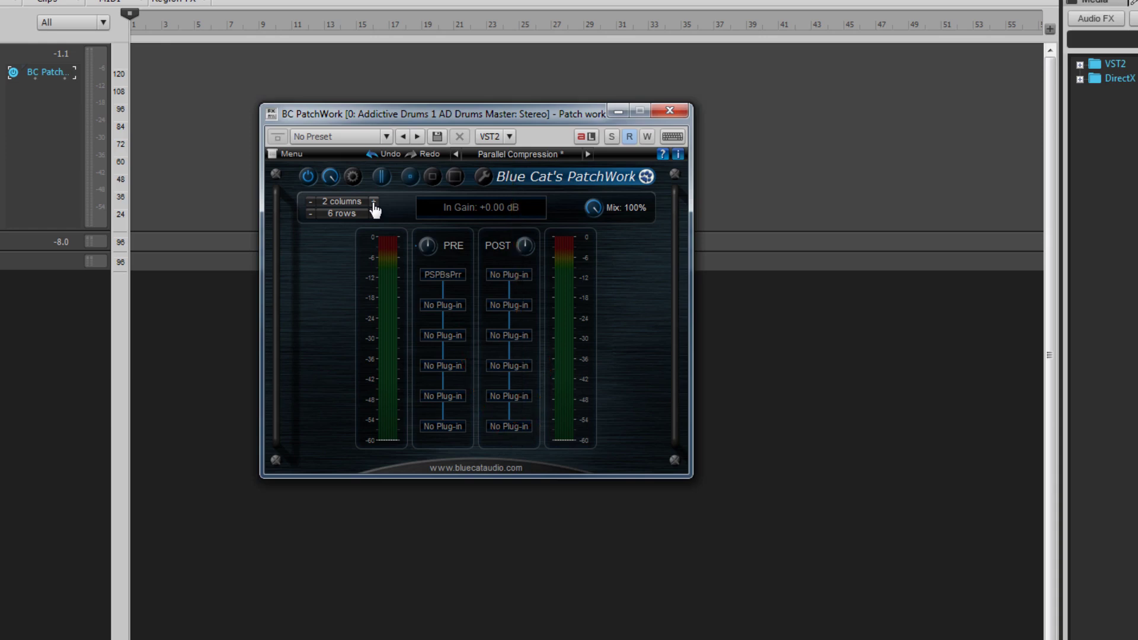
Set the drum bus layout to 3 columns and 2 rows.
{"action": "left_click", "coordinate": [374, 202]}
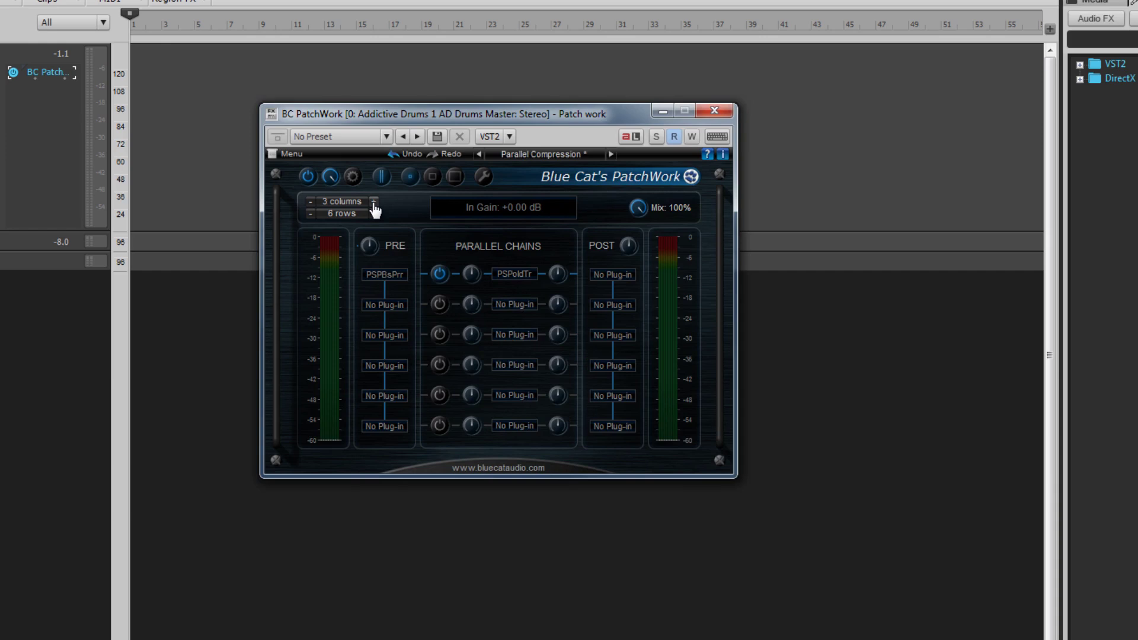
{"action": "left_click", "coordinate": [331, 216]}
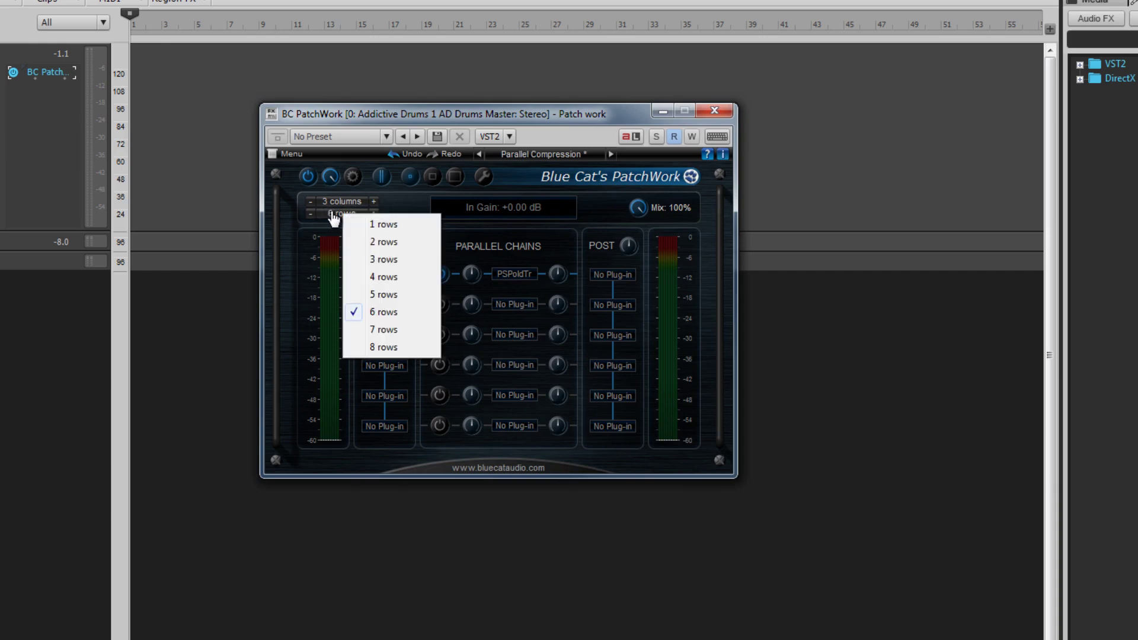
{"action": "left_click", "coordinate": [377, 242]}
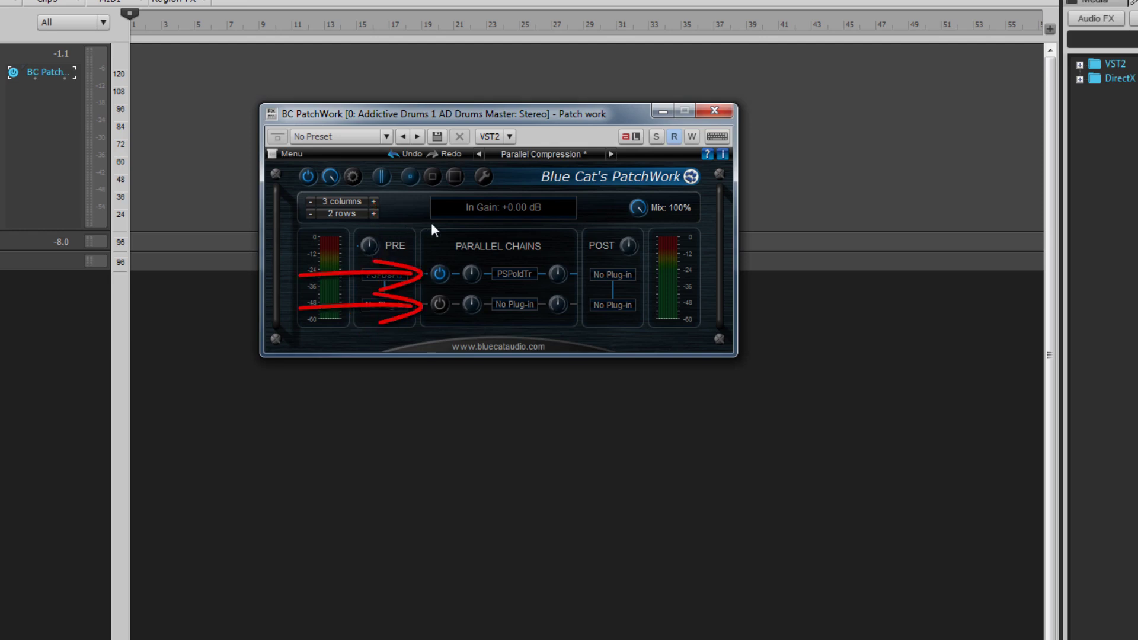
Test chain gains (+3 dB pre, +25 dB chain 2 post), sweep the mix, then reduce to one row.
{"action": "mouse_move", "coordinate": [465, 278]}
{"action": "left_mouse_down"}
{"action": "mouse_move", "coordinate": [472, 287]}
{"action": "mouse_move", "coordinate": [470, 271]}
{"action": "left_mouse_up"}
{"action": "left_click", "coordinate": [443, 305]}
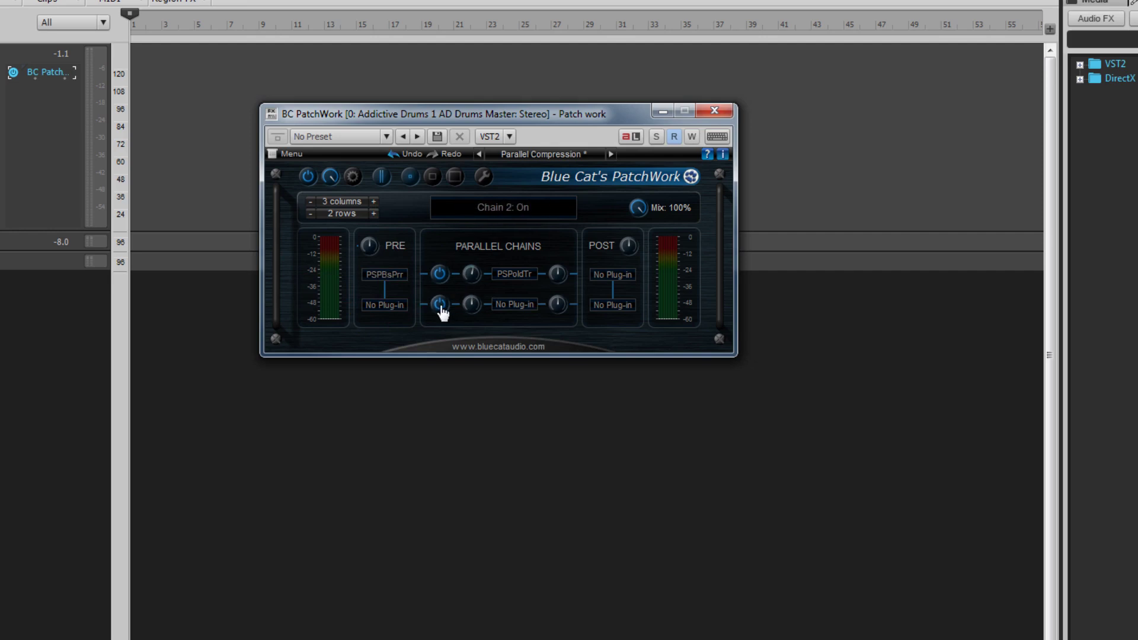
{"action": "mouse_move", "coordinate": [553, 305]}
{"action": "left_mouse_down"}
{"action": "mouse_move", "coordinate": [558, 282]}
{"action": "mouse_move", "coordinate": [557, 305]}
{"action": "left_mouse_up"}
{"action": "left_click", "coordinate": [438, 306]}
{"action": "left_click_drag", "start_coordinate": [643, 214], "coordinate": [631, 189]}
{"action": "left_click", "coordinate": [310, 214]}
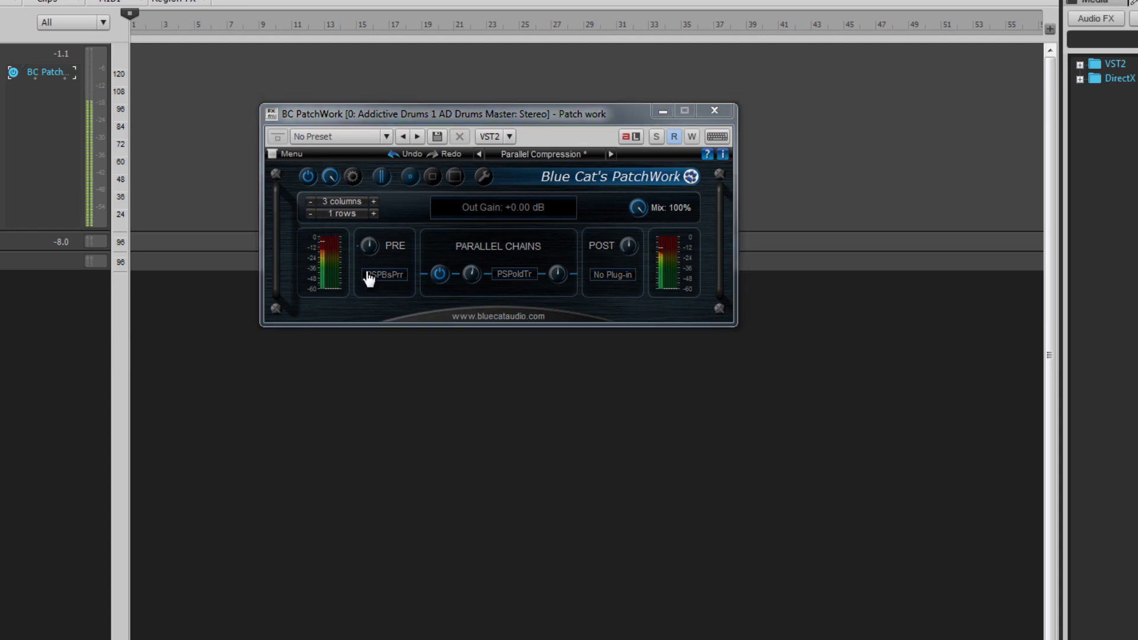
Raise PSP BussPressor's threshold trim to 9.0 and close its editor.
{"action": "left_click", "coordinate": [399, 276]}
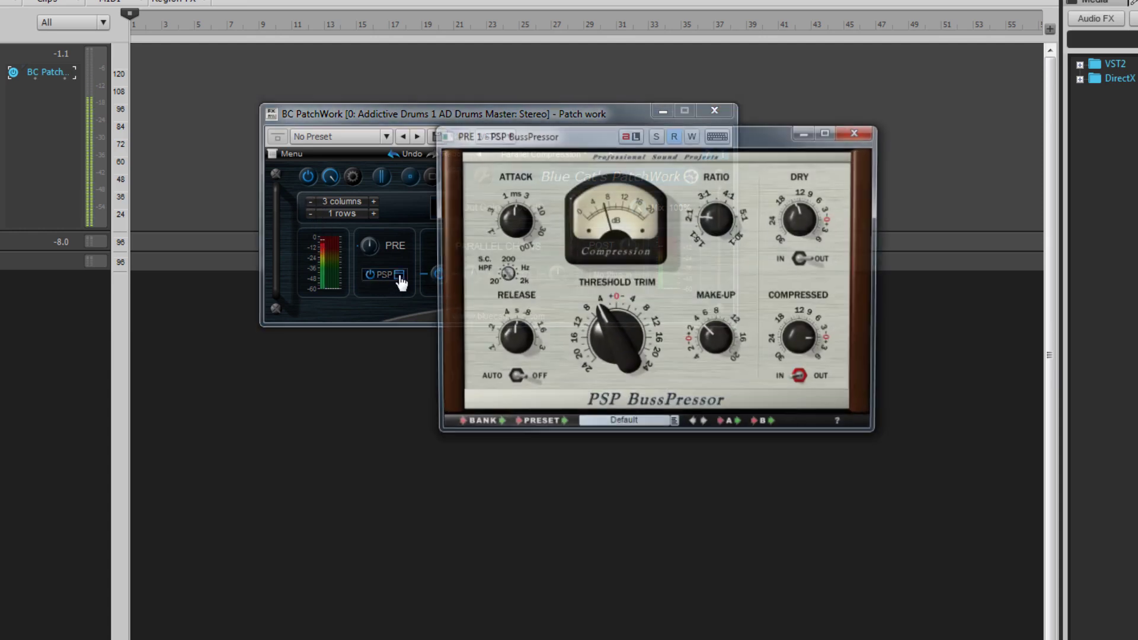
{"action": "mouse_move", "coordinate": [626, 337]}
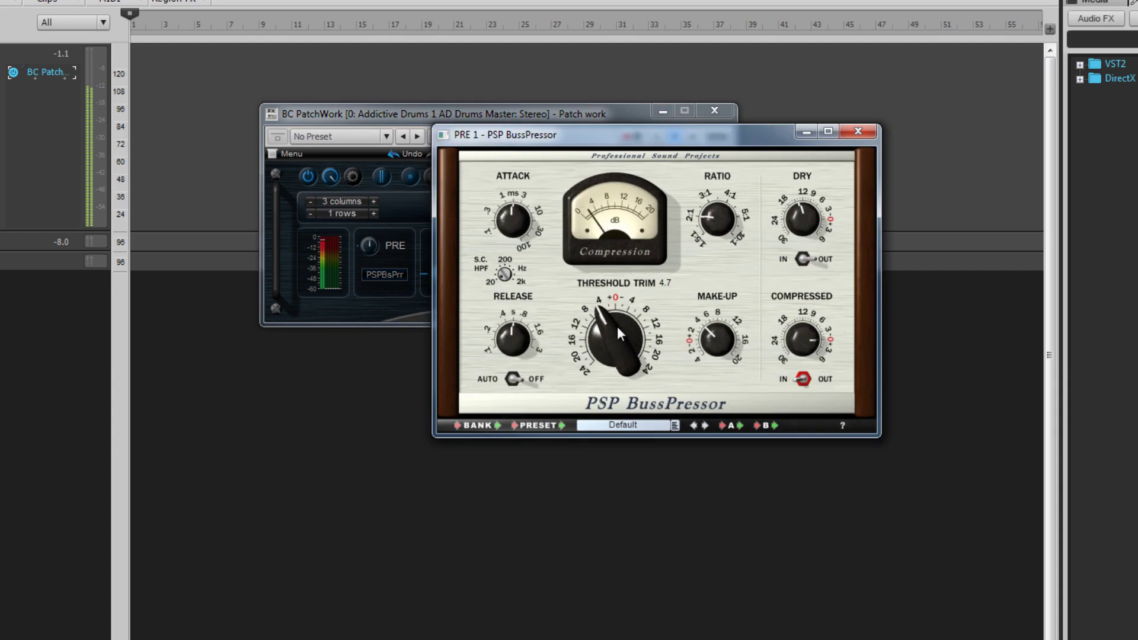
{"action": "left_click_drag", "start_coordinate": [618, 329], "coordinate": [591, 418]}
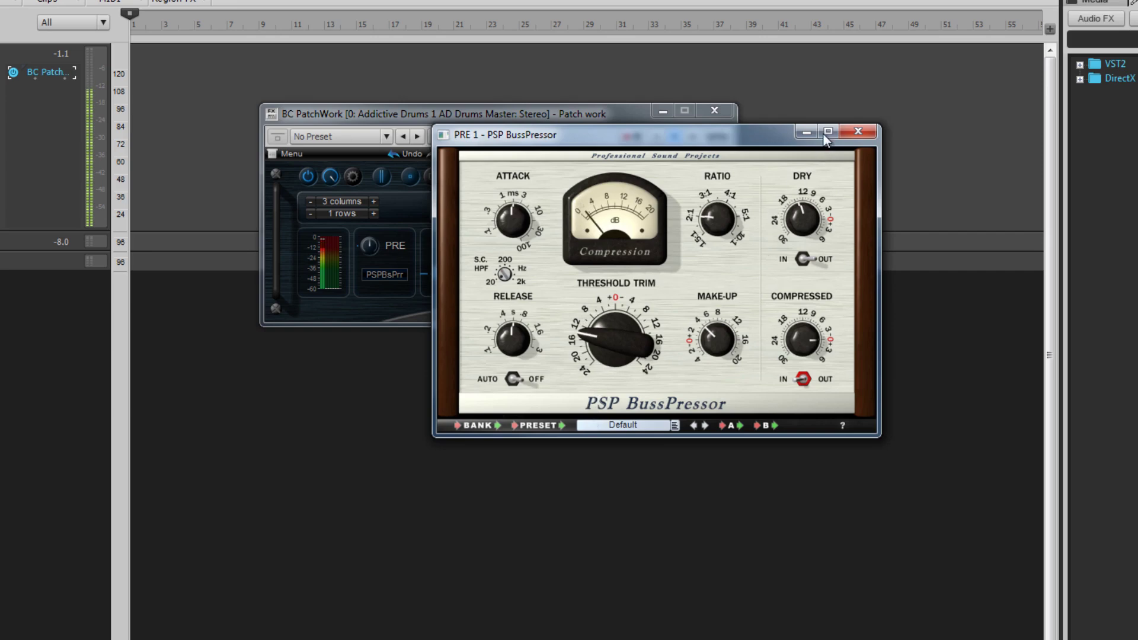
{"action": "left_click", "coordinate": [859, 131]}
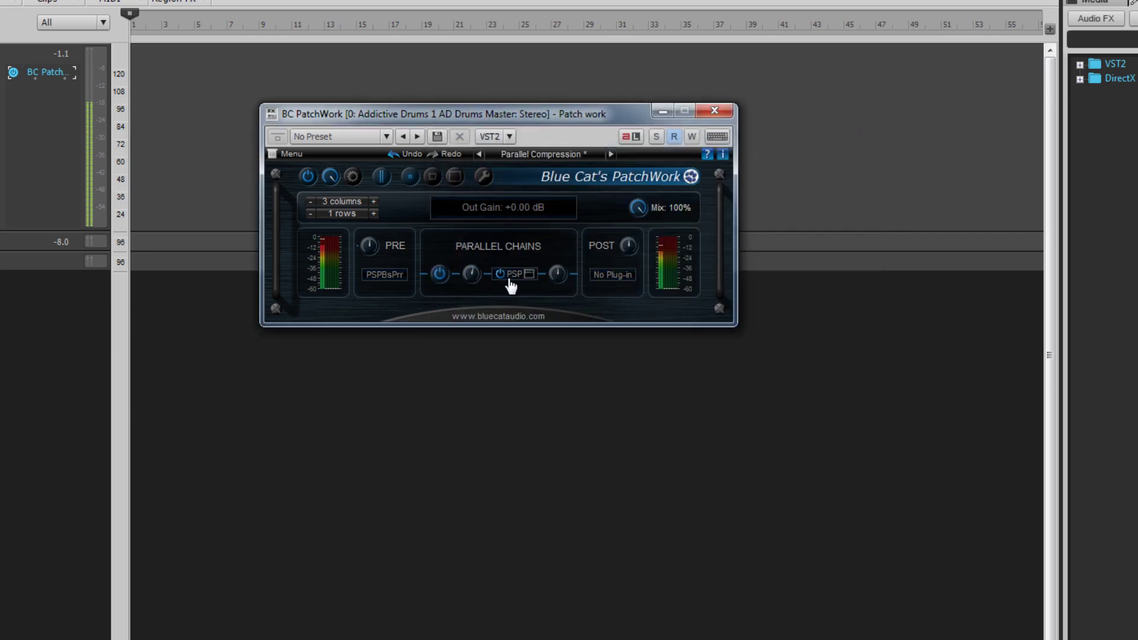
Glance at PSP oldTimer, then turn the PatchWork mix down to about 58%.
{"action": "left_click", "coordinate": [529, 273]}
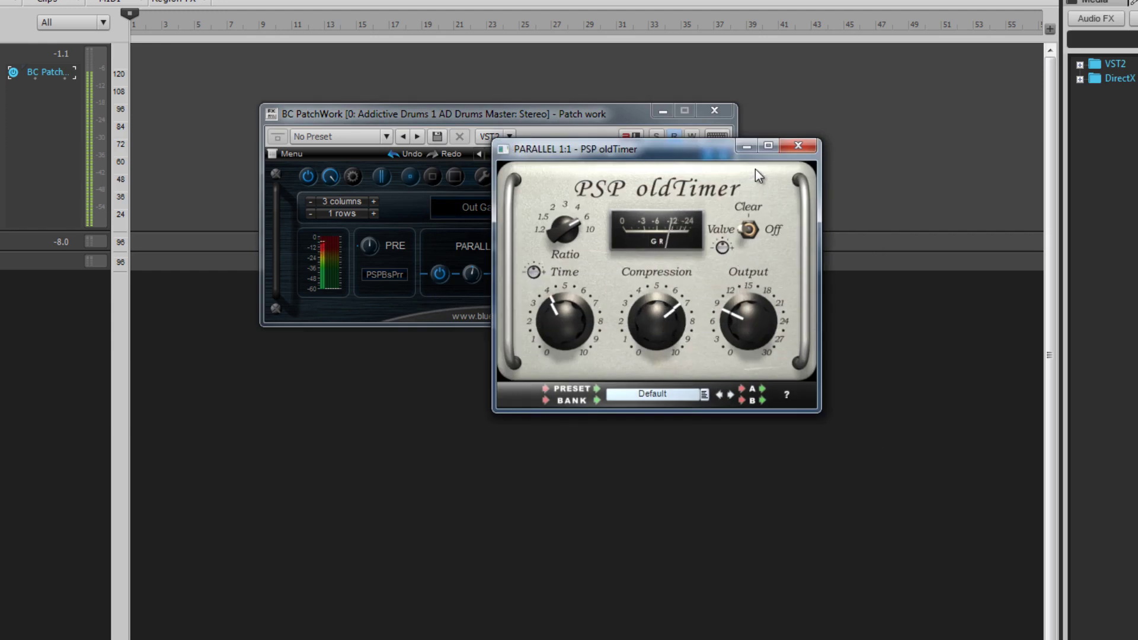
{"action": "left_click", "coordinate": [748, 146]}
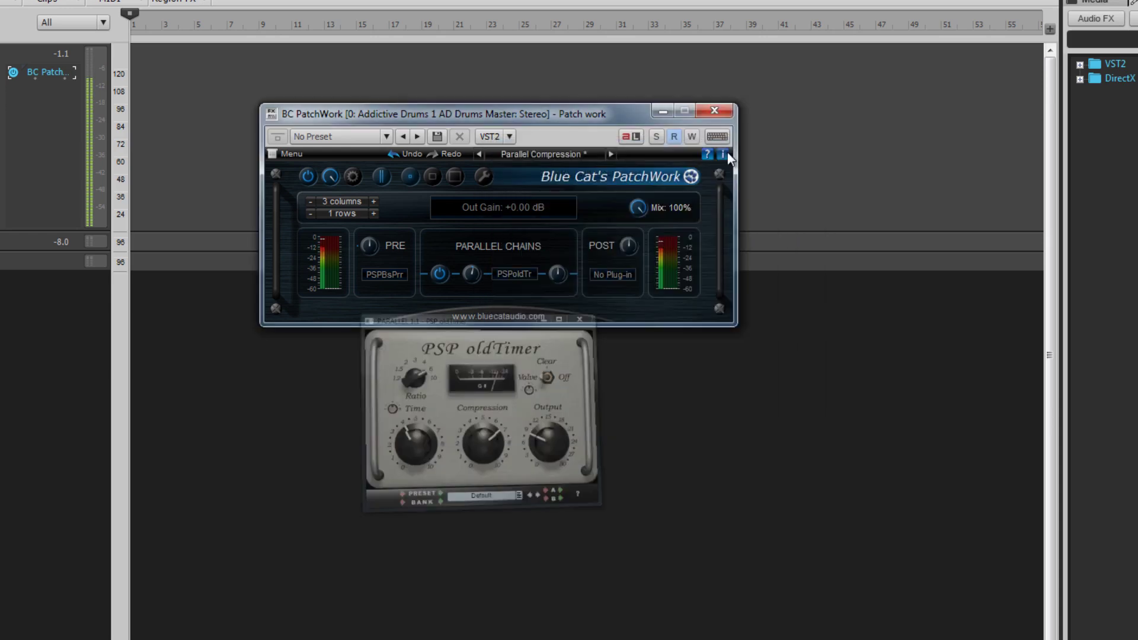
{"action": "mouse_move", "coordinate": [640, 252]}
{"action": "left_mouse_down"}
{"action": "mouse_move", "coordinate": [656, 346]}
{"action": "mouse_move", "coordinate": [636, 254]}
{"action": "mouse_move", "coordinate": [637, 265]}
{"action": "left_mouse_up"}
{"action": "left_click", "coordinate": [439, 274]}
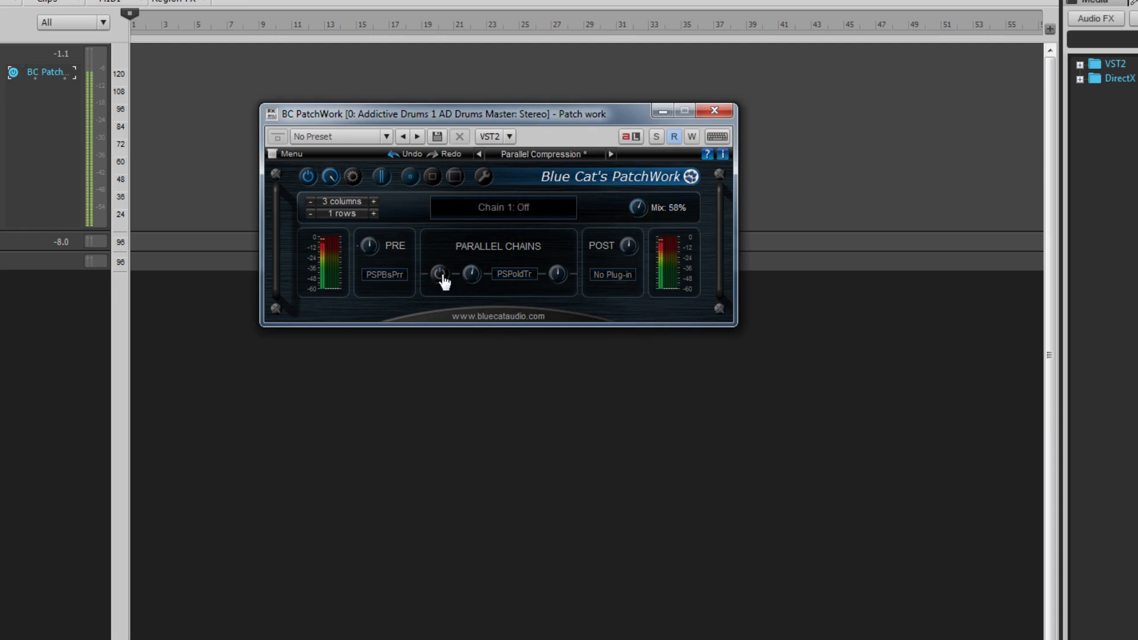
{"action": "left_click", "coordinate": [441, 277]}
{"action": "mouse_move", "coordinate": [536, 283]}
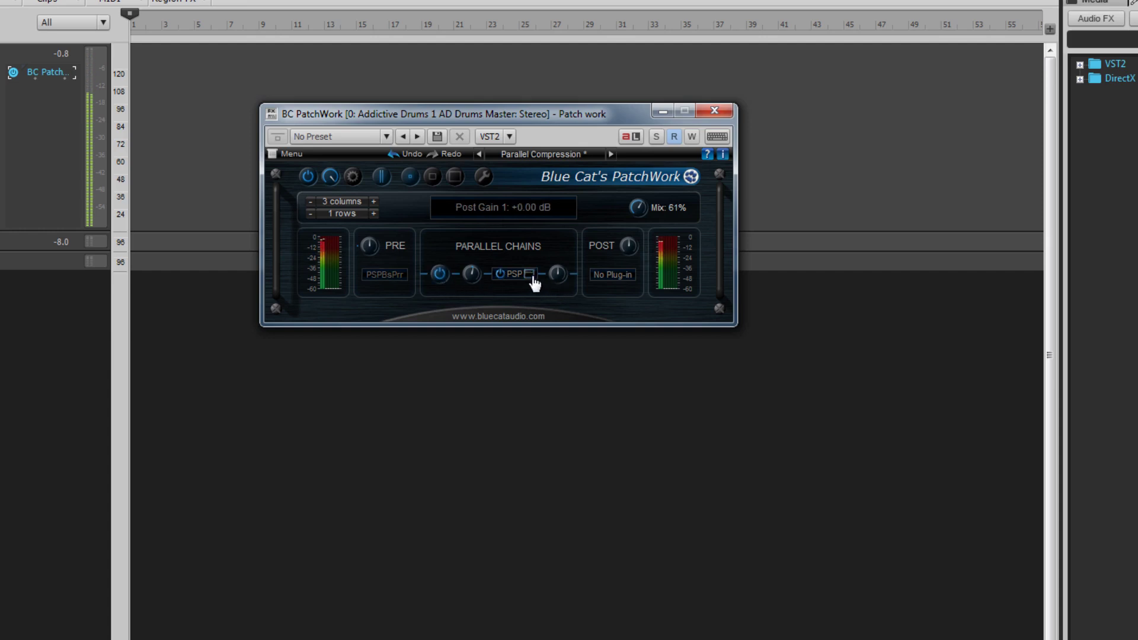
{"action": "left_click", "coordinate": [530, 275]}
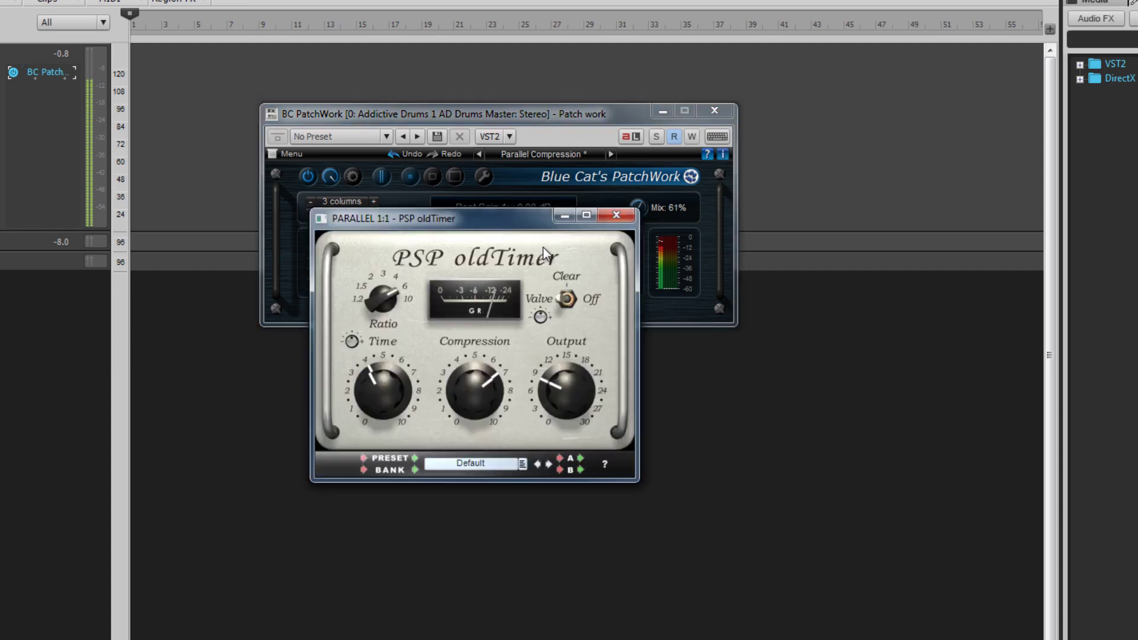
{"action": "left_click", "coordinate": [623, 222]}
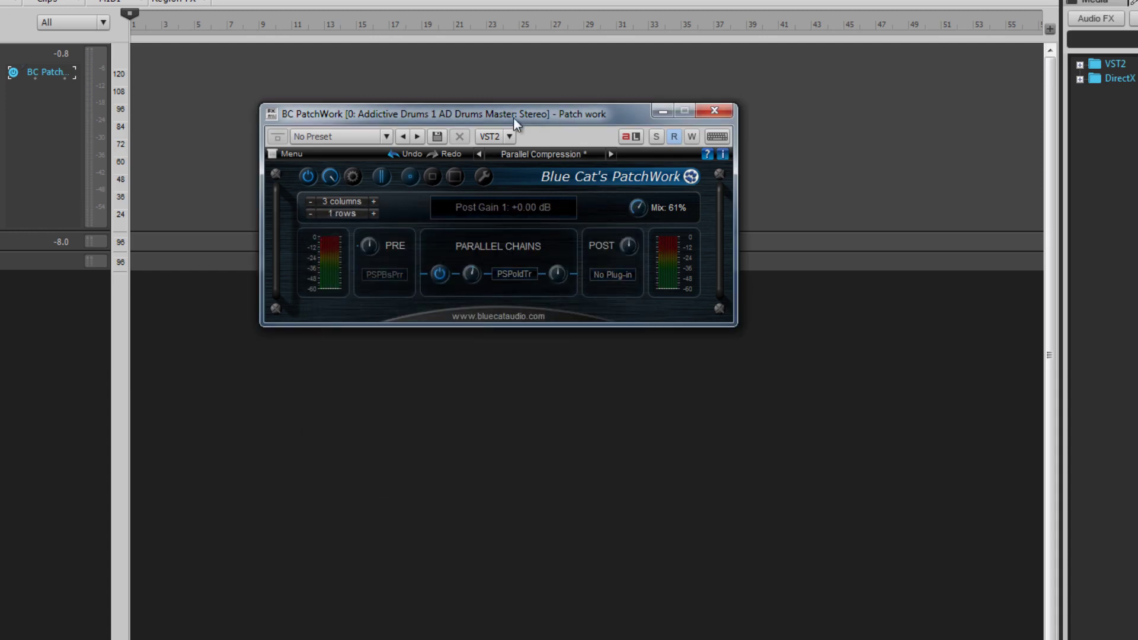
Increase the synth PatchWork layout to 6 columns and 4 rows.
{"action": "left_click", "coordinate": [374, 202]}
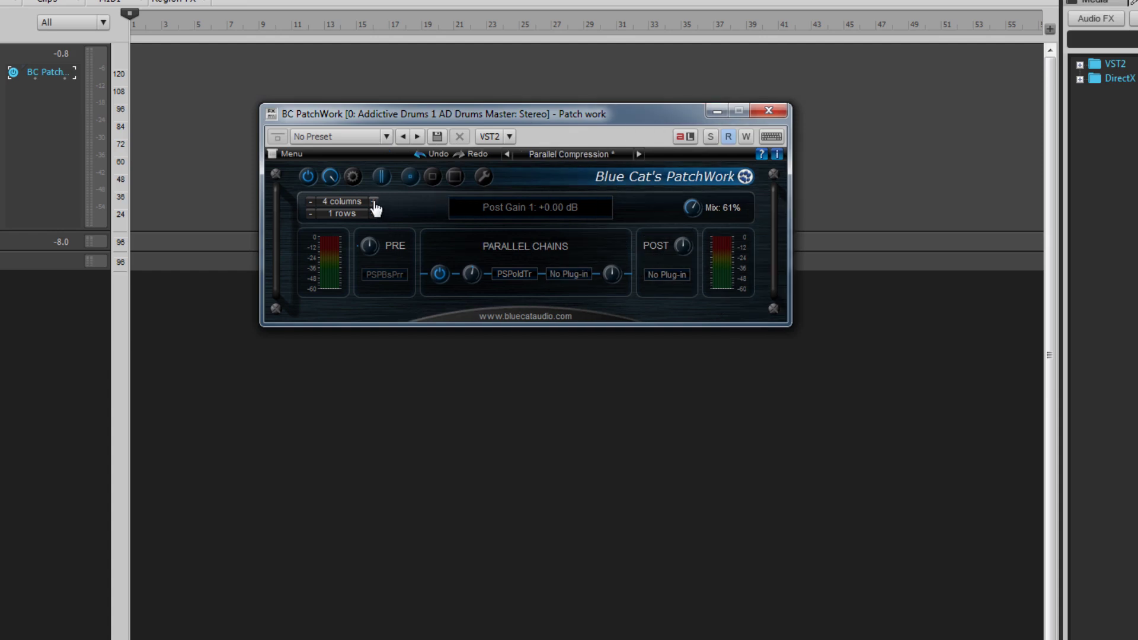
{"action": "left_click", "coordinate": [374, 202]}
{"action": "left_click", "coordinate": [374, 202]}
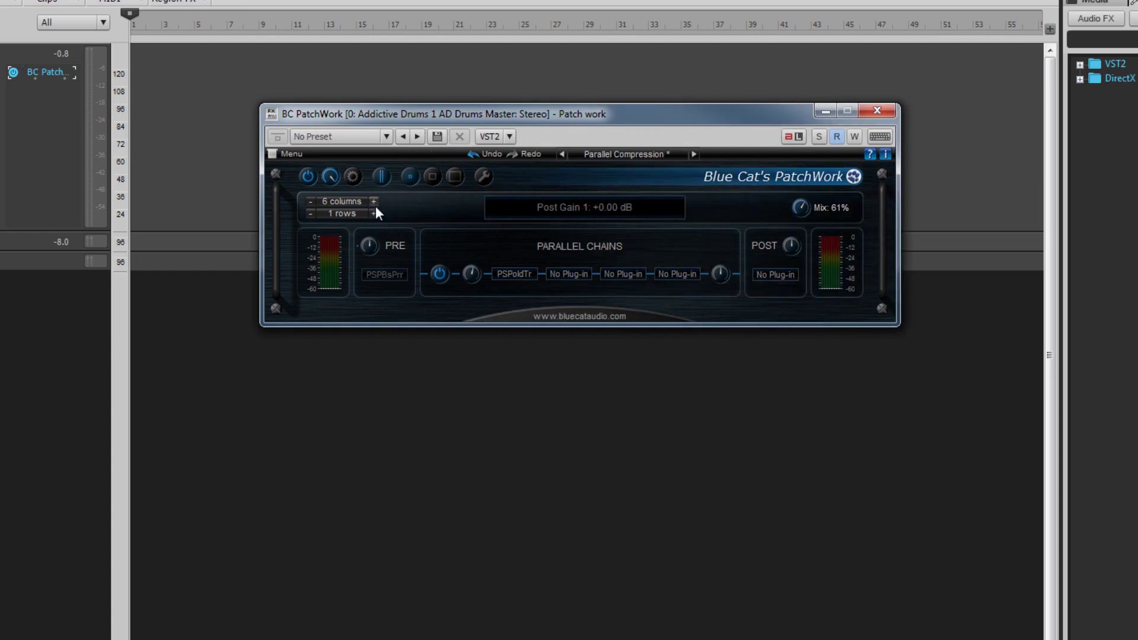
{"action": "left_click", "coordinate": [374, 214]}
{"action": "left_click", "coordinate": [374, 213]}
{"action": "left_click", "coordinate": [375, 214]}
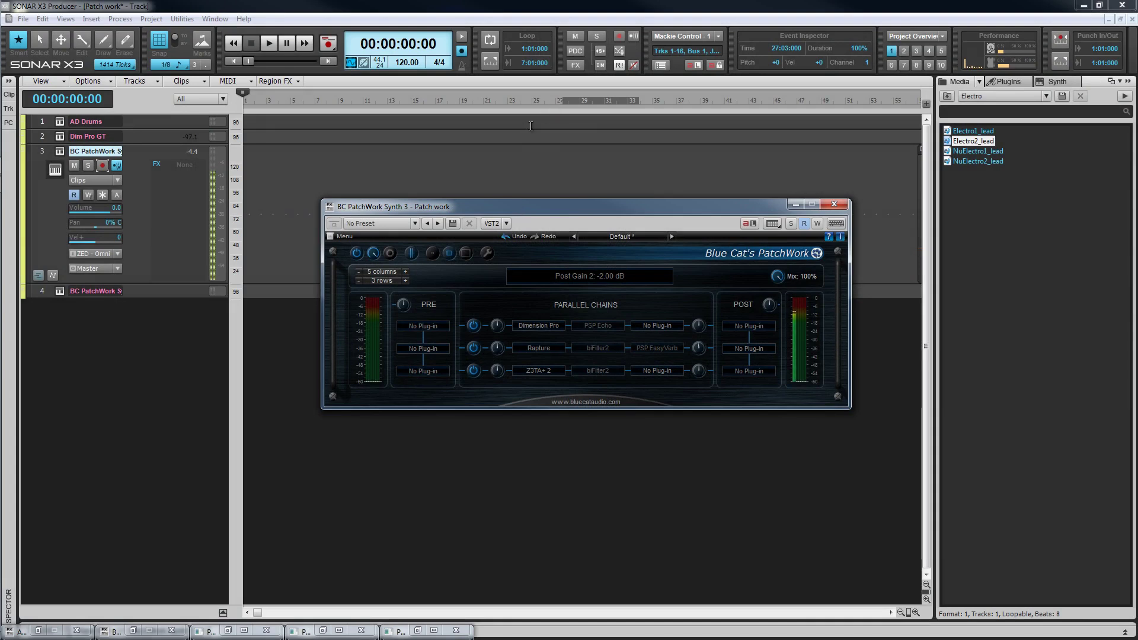
Lower chain 1's post gain, raise chain 2's to +6 dB, and re-enable chain 2's biFilter2.
{"action": "left_click_drag", "start_coordinate": [697, 322], "coordinate": [702, 366]}
{"action": "left_click_drag", "start_coordinate": [698, 347], "coordinate": [700, 379]}
{"action": "mouse_move", "coordinate": [581, 332]}
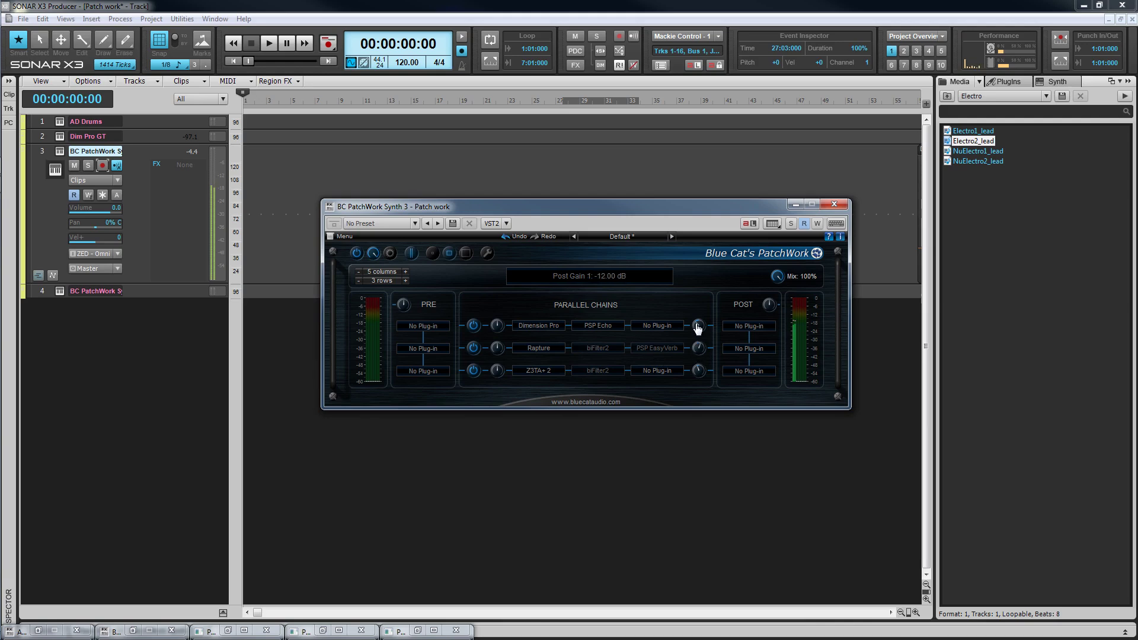
{"action": "left_click", "coordinate": [578, 349]}
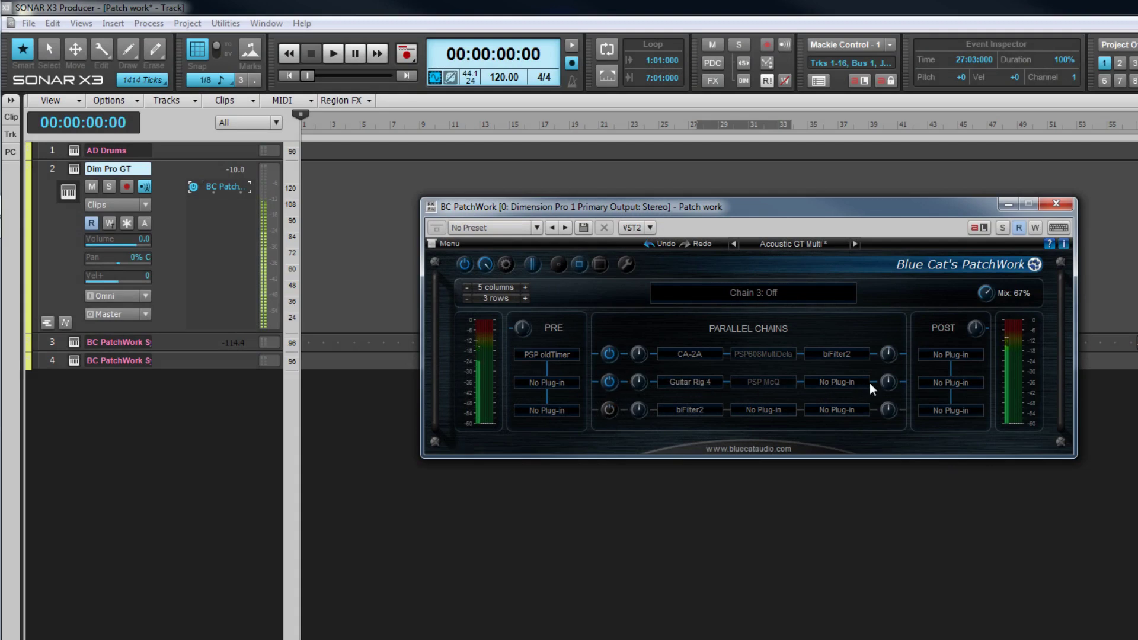
Lower chain 2's post gain, switch chain 3 on, and raise PatchWork's mix to 69%.
{"action": "left_click_drag", "start_coordinate": [889, 385], "coordinate": [876, 398]}
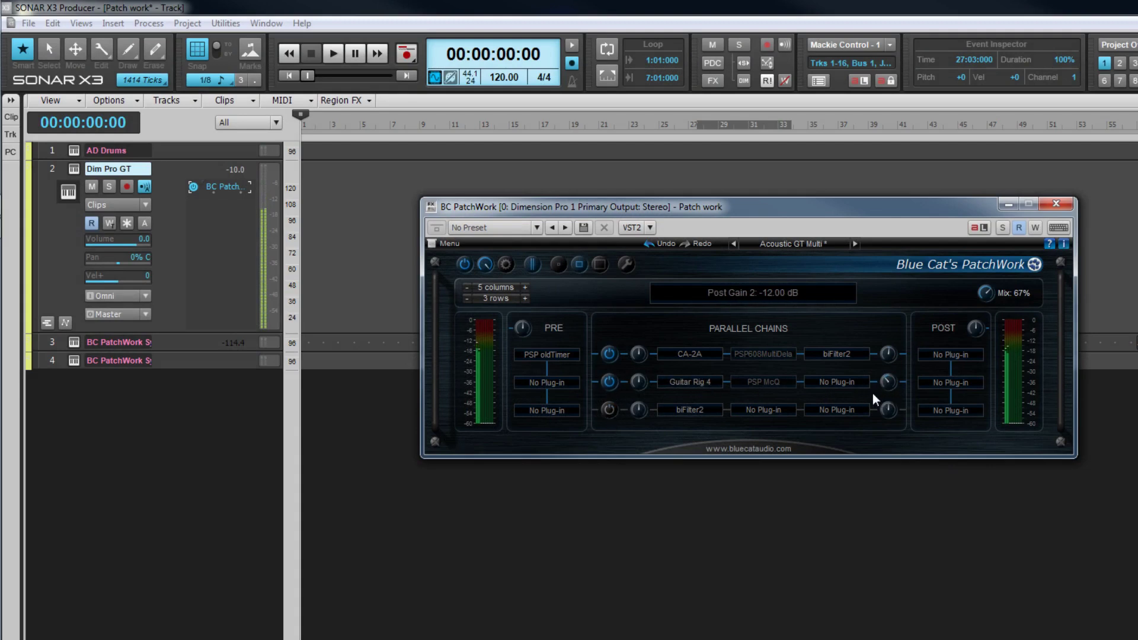
{"action": "left_click", "coordinate": [609, 411]}
{"action": "scroll", "coordinate": [989, 302], "scroll_direction": "up", "scroll_amount": 2}
In chain 1, re-enable PSP608MultiDelay and bypass biFilter2.
{"action": "mouse_move", "coordinate": [746, 358]}
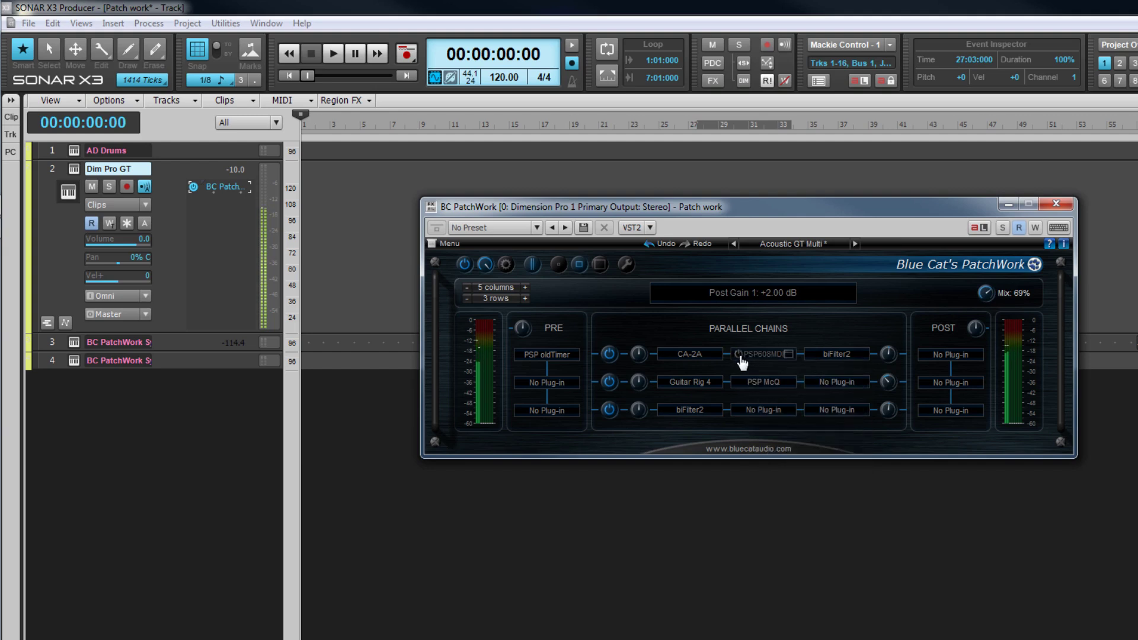
{"action": "left_click", "coordinate": [739, 355]}
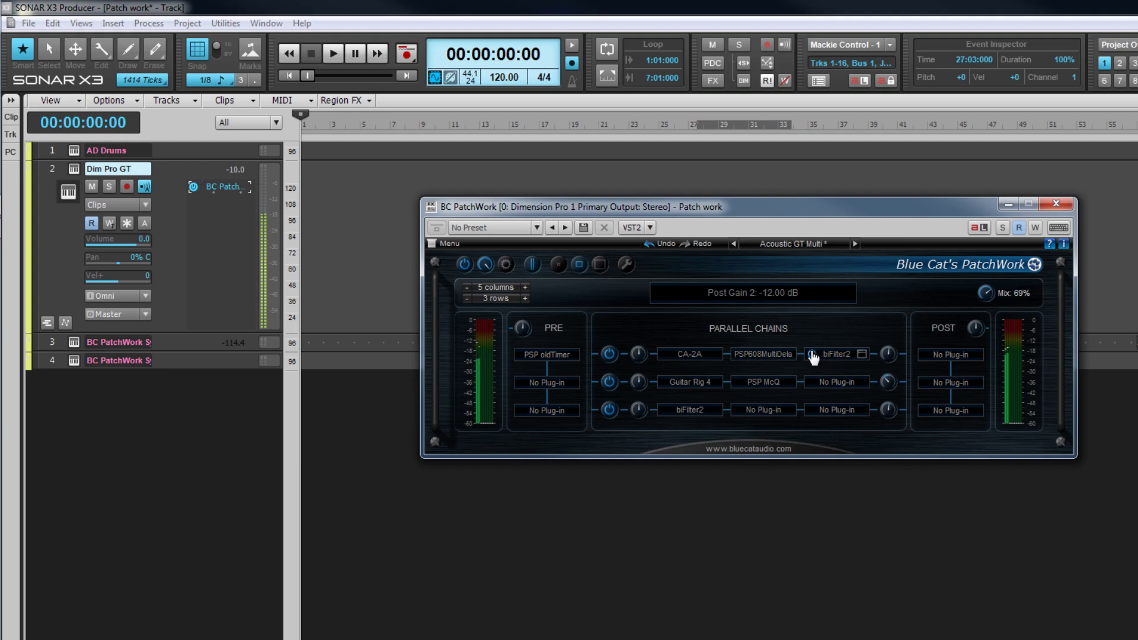
{"action": "left_click", "coordinate": [812, 355]}
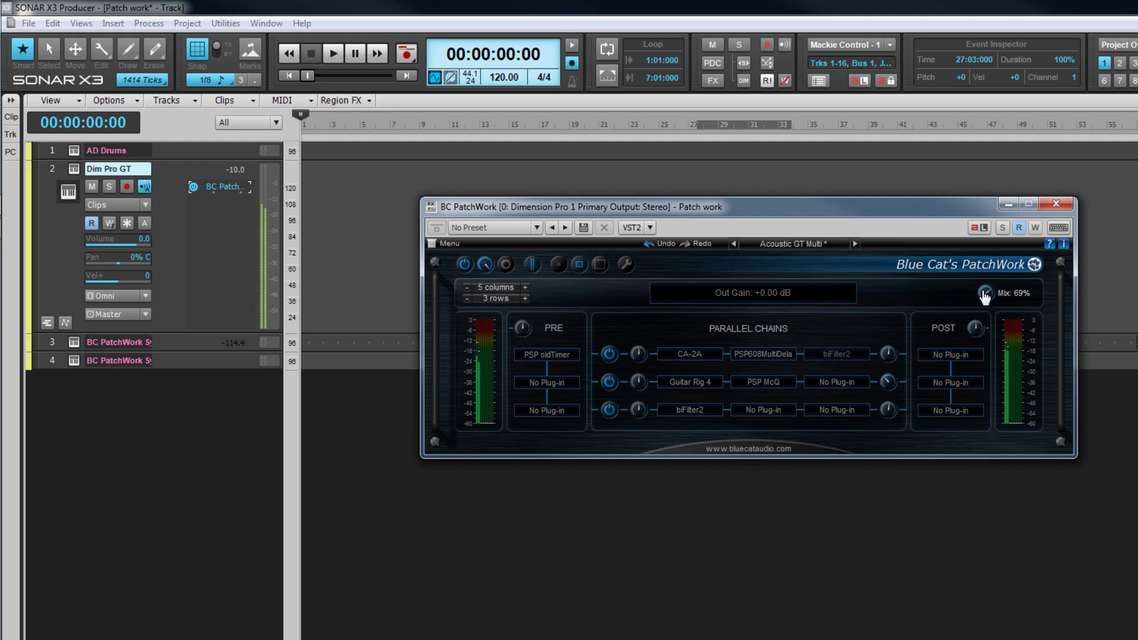